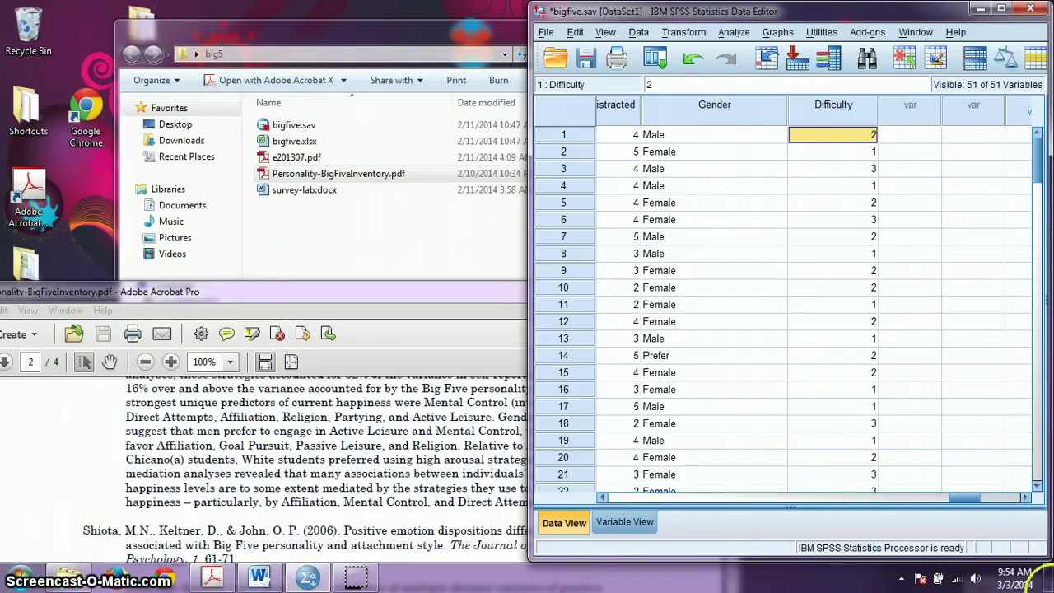
Enlarge Personality-BigFiveInventory.pdf in Adobe Acrobat and review the measure's description and the Big Five dimensions and facets table.
{"action": "left_click_drag", "start_coordinate": [206, 289], "coordinate": [299, 2]}
{"action": "scroll", "coordinate": [712, 273], "scroll_direction": "up", "scroll_amount": 10}
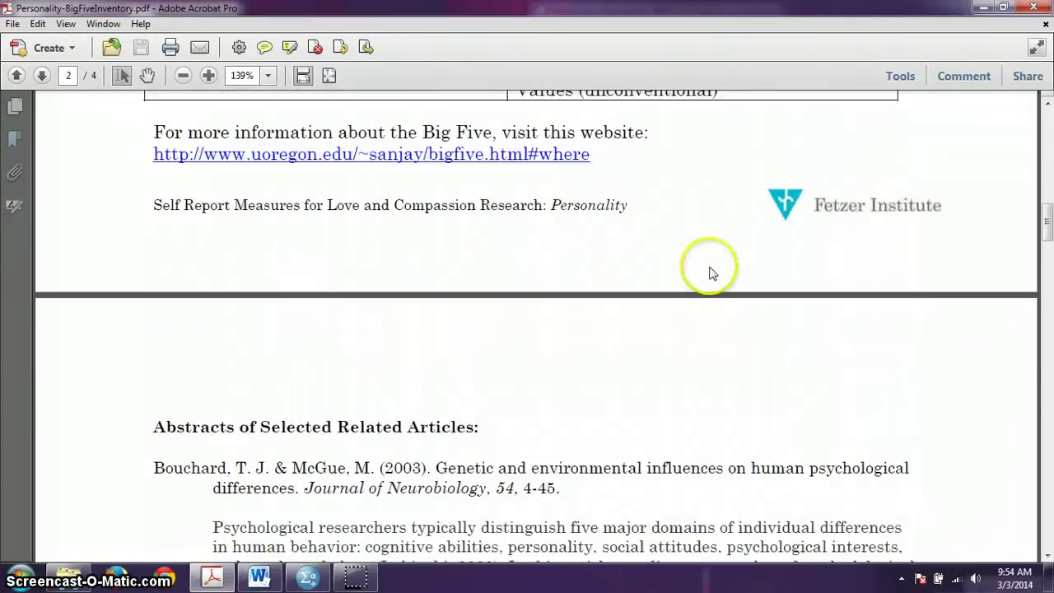
{"action": "scroll", "coordinate": [713, 274], "scroll_direction": "up", "scroll_amount": 15}
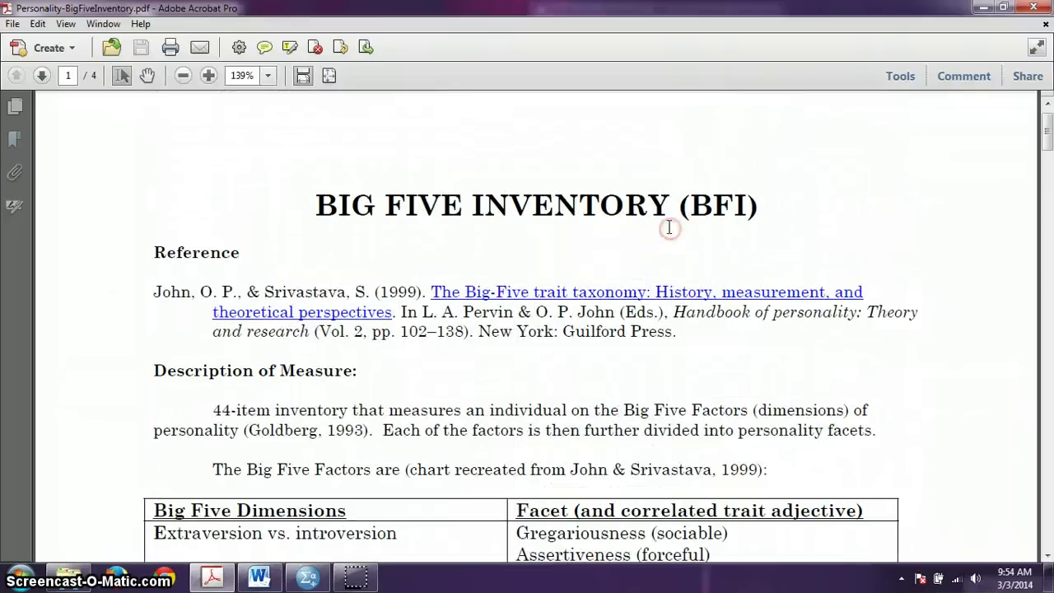
{"action": "scroll", "coordinate": [670, 228], "scroll_direction": "up", "scroll_amount": 1}
{"action": "scroll", "coordinate": [643, 202], "scroll_direction": "down", "scroll_amount": 5}
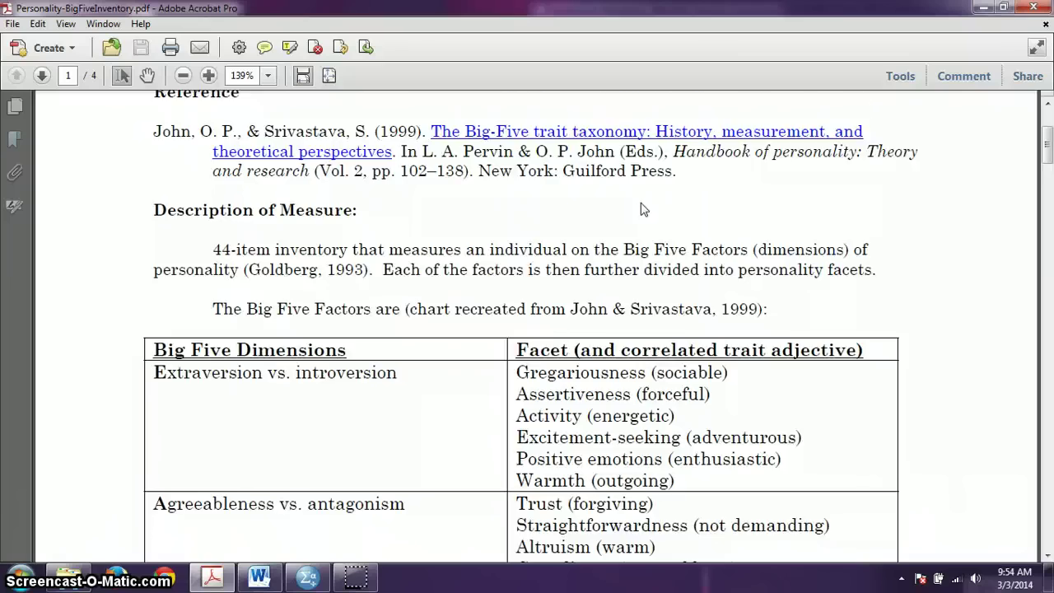
{"action": "scroll", "coordinate": [643, 209], "scroll_direction": "down", "scroll_amount": 4}
{"action": "scroll", "coordinate": [235, 330], "scroll_direction": "down", "scroll_amount": 2}
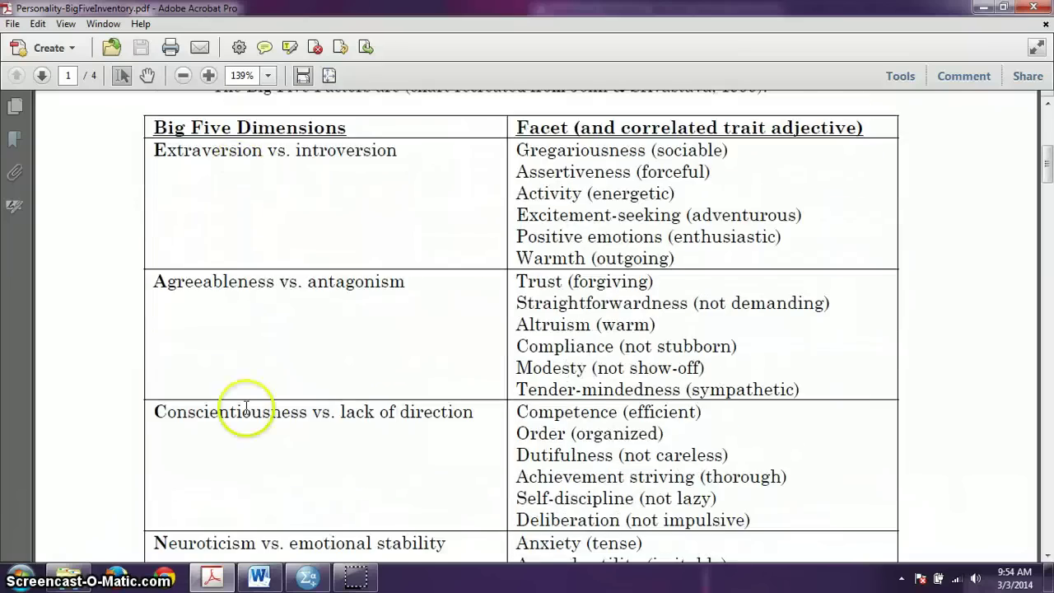
Review the inventory's response scale, numbered statements and BFI scoring key including the reverse-scored items, and put the PDF away.
{"action": "scroll", "coordinate": [247, 408], "scroll_direction": "down", "scroll_amount": 20}
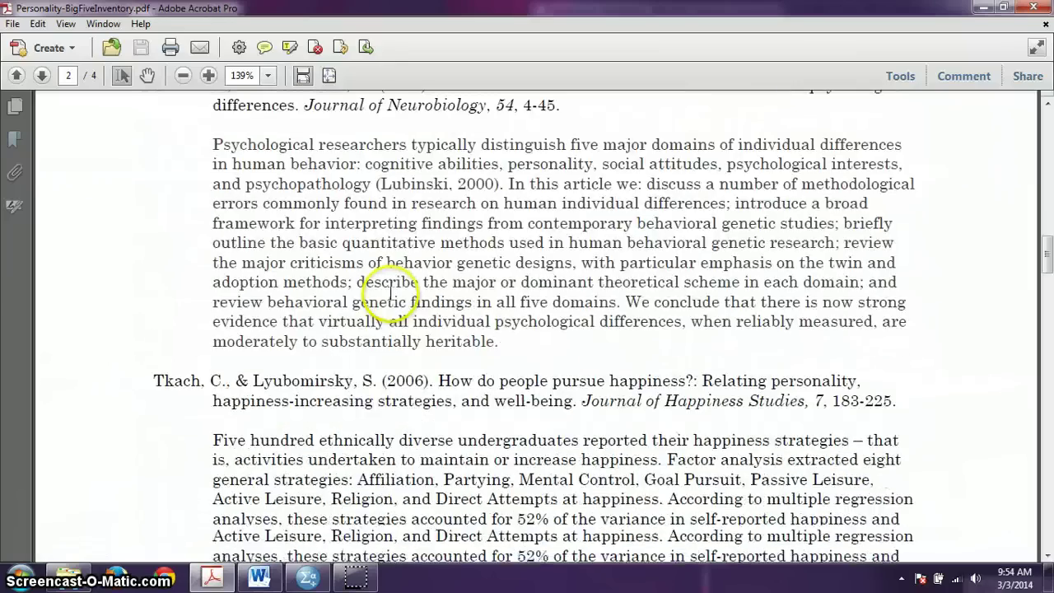
{"action": "scroll", "coordinate": [390, 293], "scroll_direction": "down", "scroll_amount": 20}
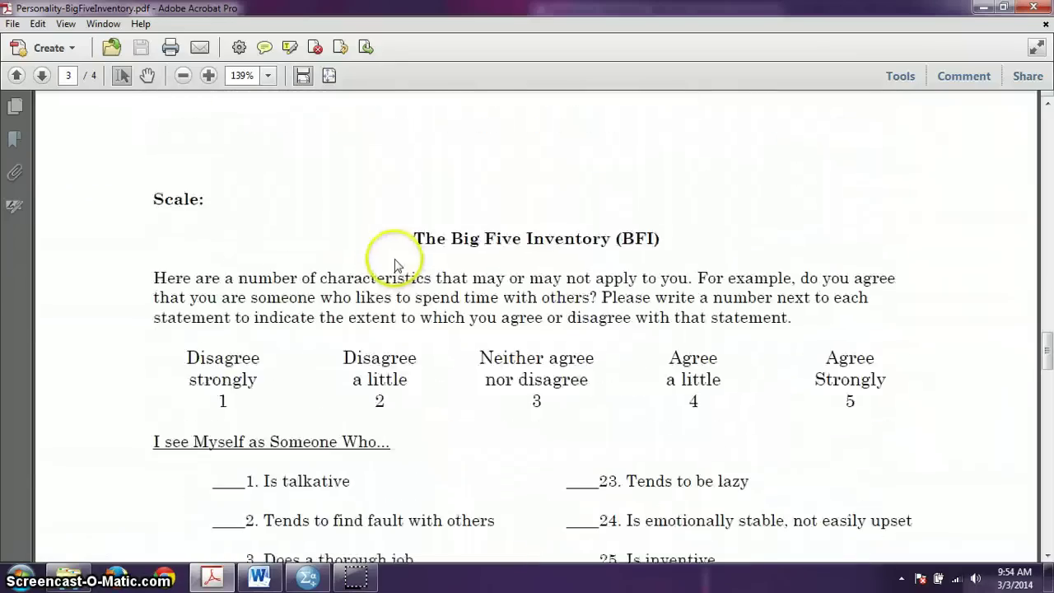
{"action": "scroll", "coordinate": [395, 265], "scroll_direction": "down", "scroll_amount": 6}
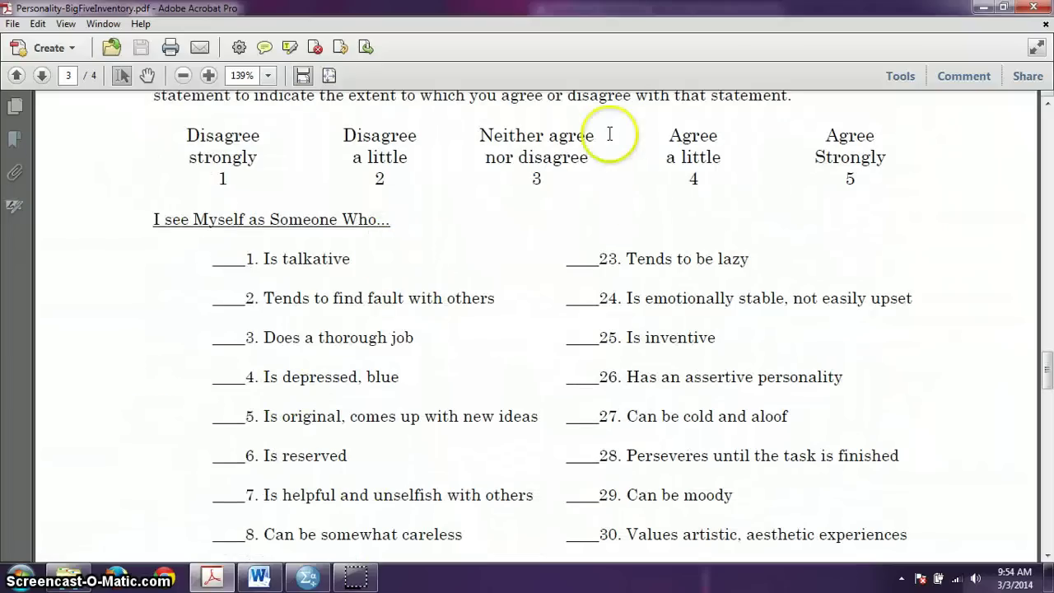
{"action": "scroll", "coordinate": [568, 205], "scroll_direction": "down", "scroll_amount": 15}
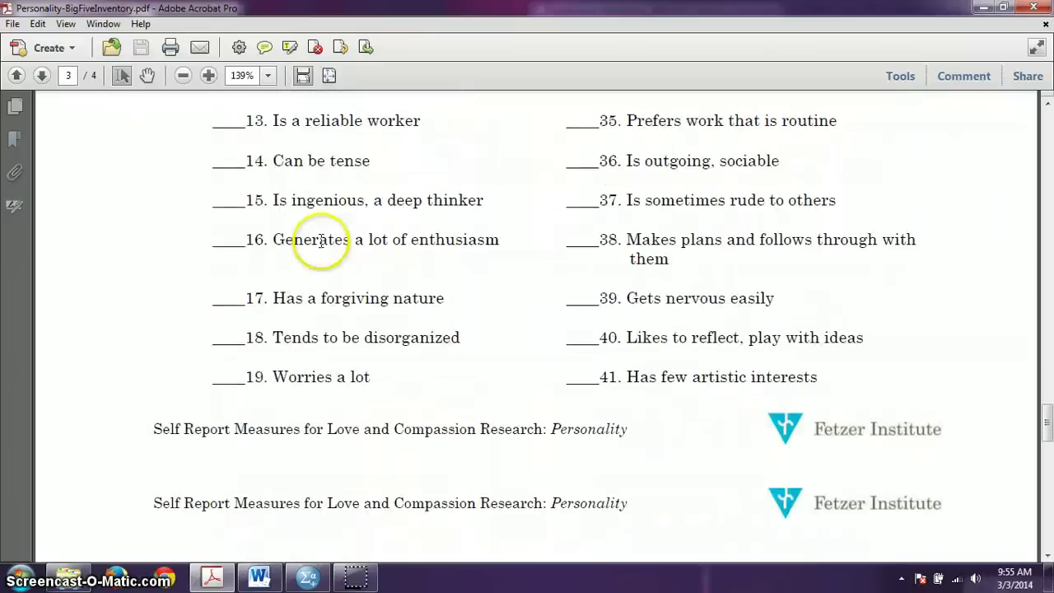
{"action": "scroll", "coordinate": [321, 240], "scroll_direction": "down", "scroll_amount": 13}
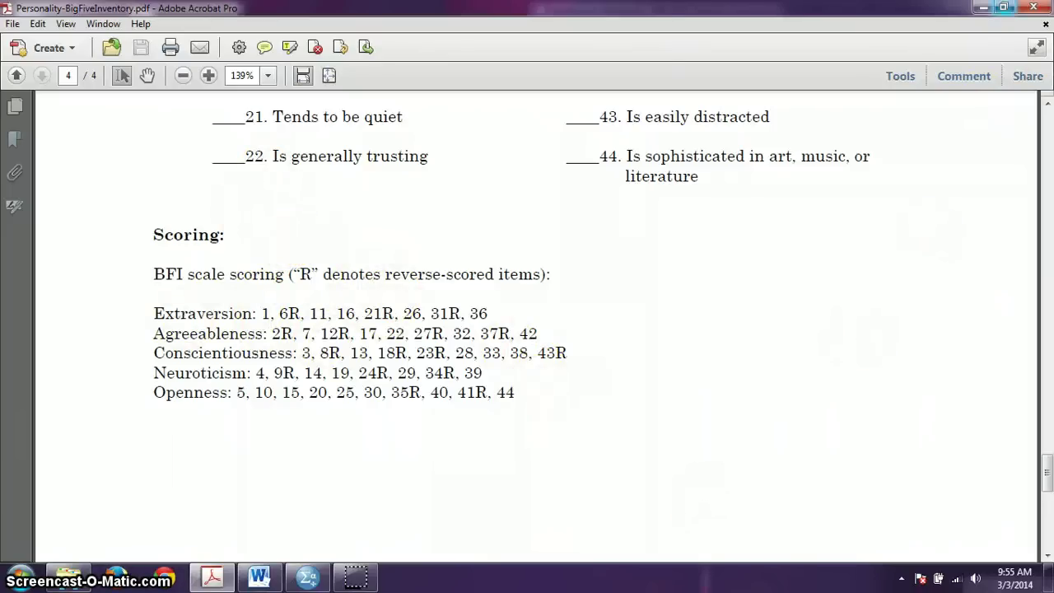
{"action": "left_click", "coordinate": [982, 9]}
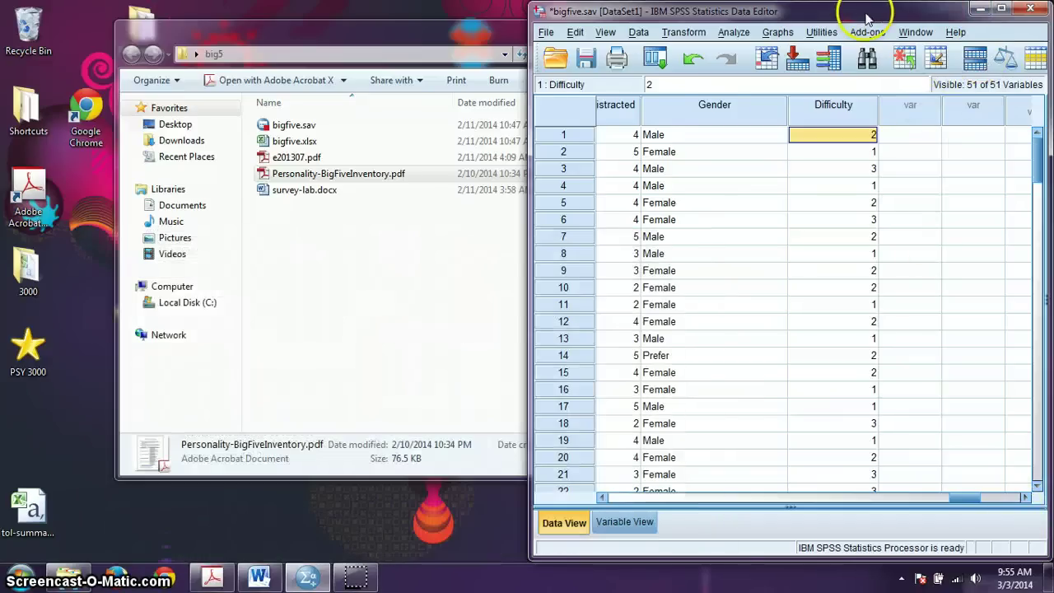
Maximize the bigfive.sav data window in SPSS and look through the demographic and personality item columns.
{"action": "left_click_drag", "start_coordinate": [866, 16], "coordinate": [438, 17]}
{"action": "left_click", "coordinate": [574, 10]}
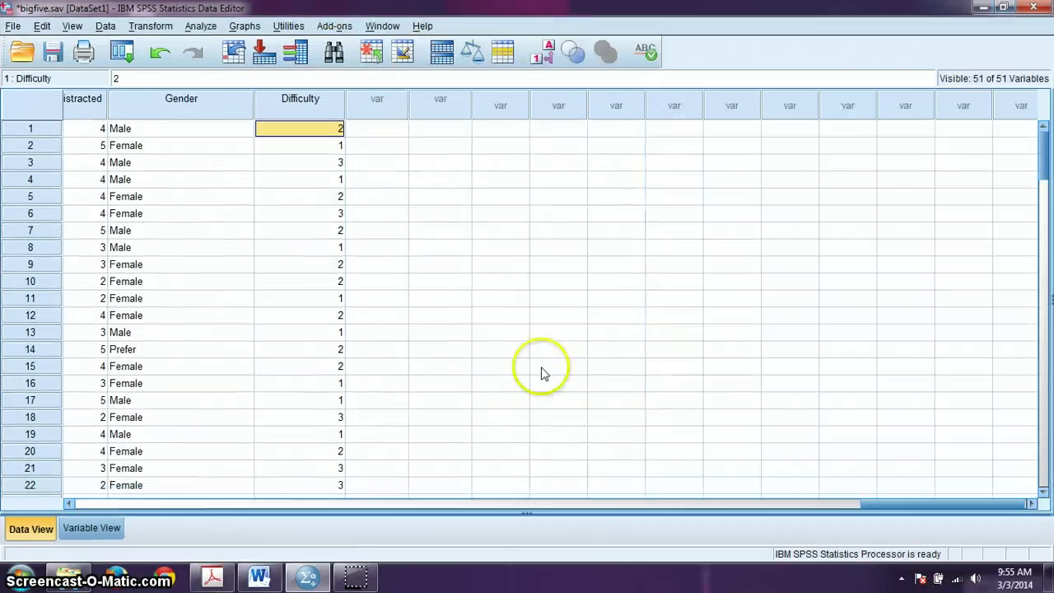
{"action": "scroll", "coordinate": [482, 344], "scroll_direction": "down", "scroll_amount": 2}
{"action": "scroll", "coordinate": [482, 344], "scroll_direction": "up", "scroll_amount": 2}
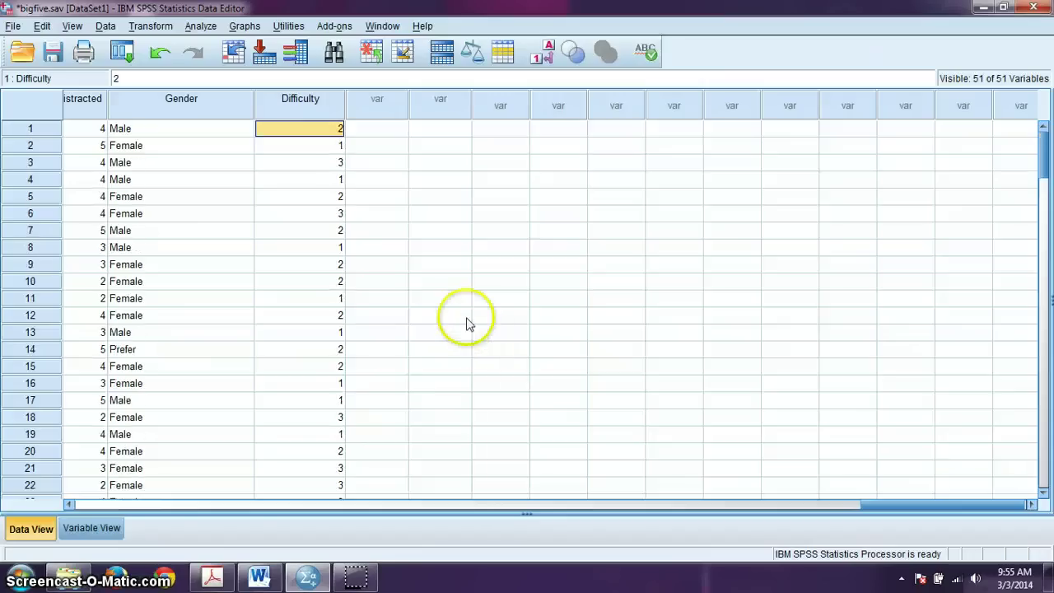
{"action": "left_click_drag", "start_coordinate": [988, 506], "coordinate": [183, 489]}
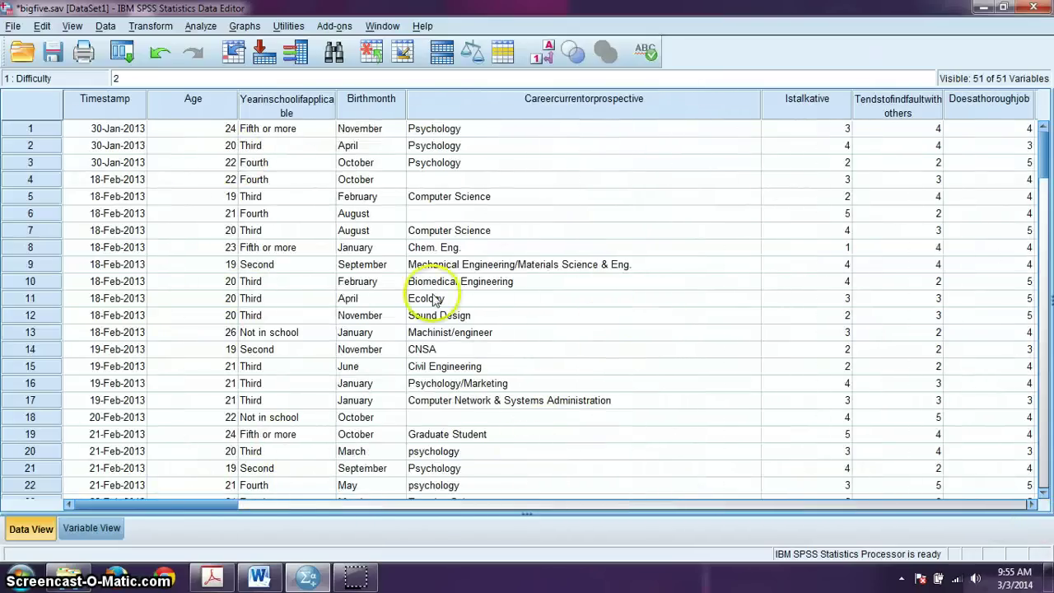
{"action": "left_click_drag", "start_coordinate": [176, 501], "coordinate": [289, 513]}
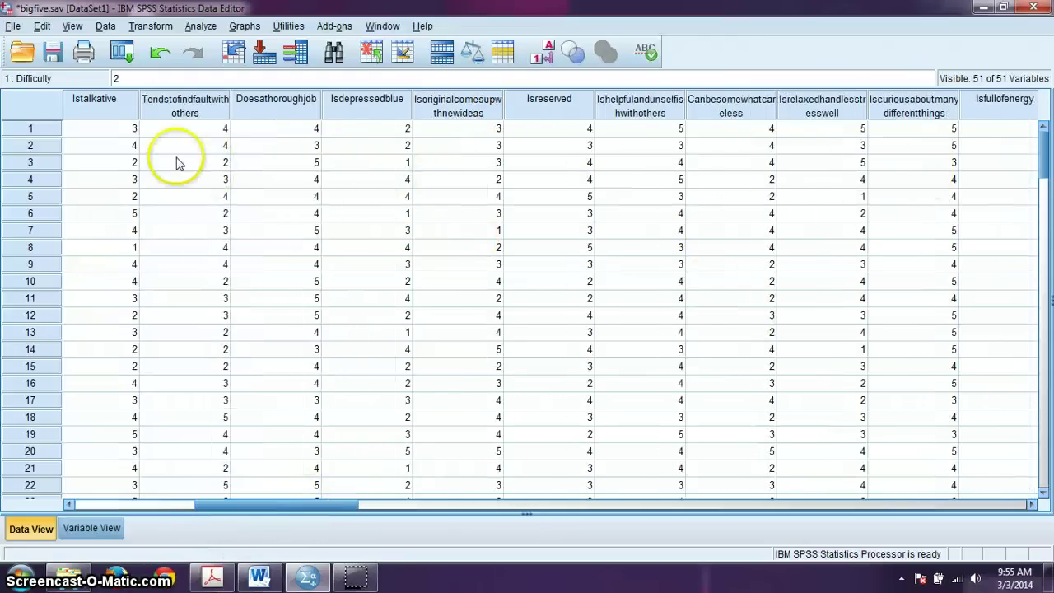
{"action": "left_click_drag", "start_coordinate": [313, 504], "coordinate": [828, 535]}
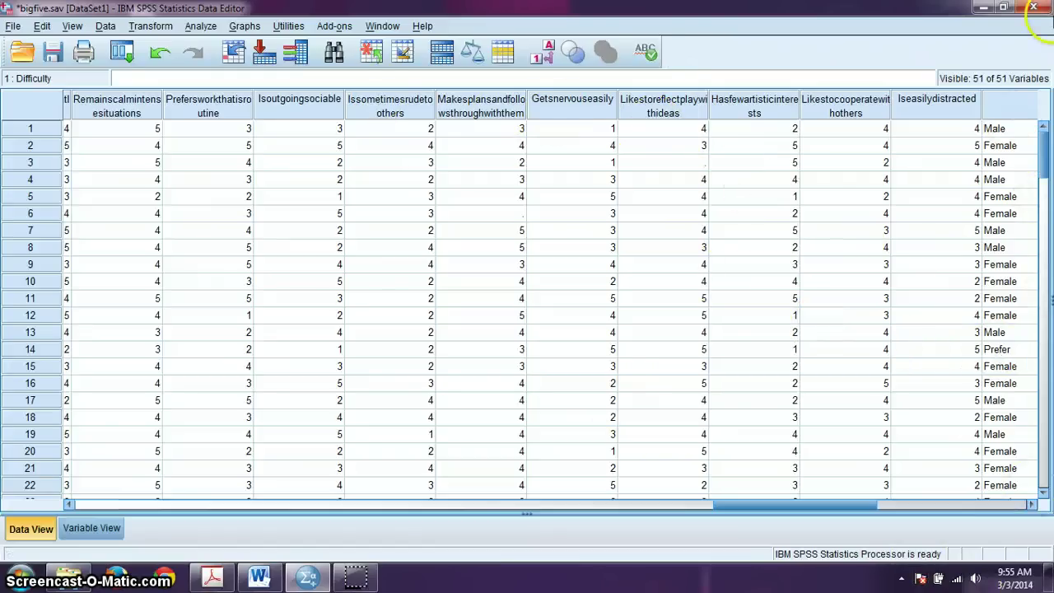
Set up a bivariate correlation analysis with Is talkative and Is reserved as the first two variables.
{"action": "left_click", "coordinate": [200, 27]}
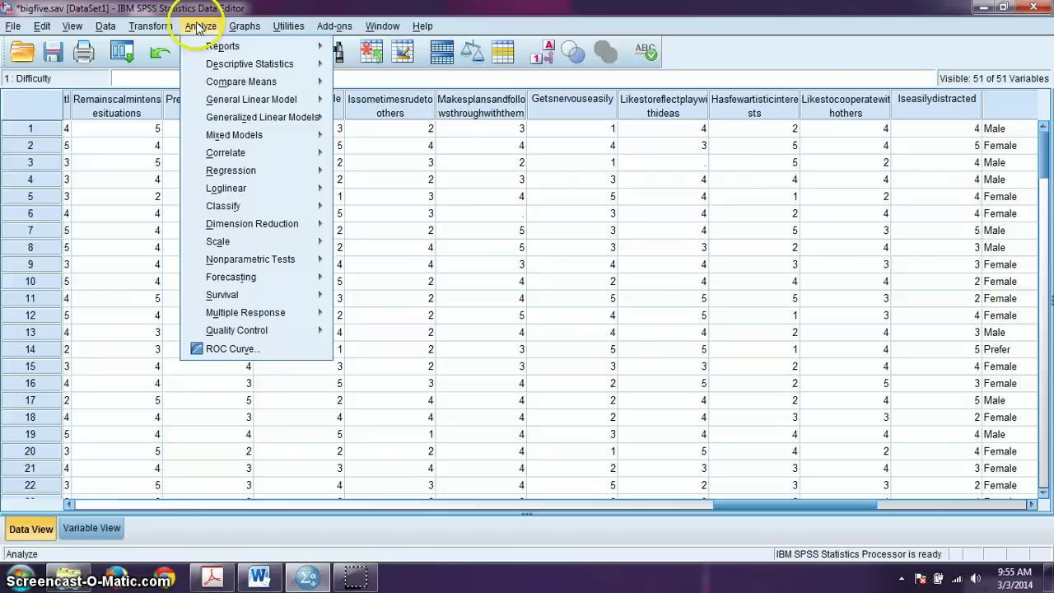
{"action": "mouse_move", "coordinate": [201, 47]}
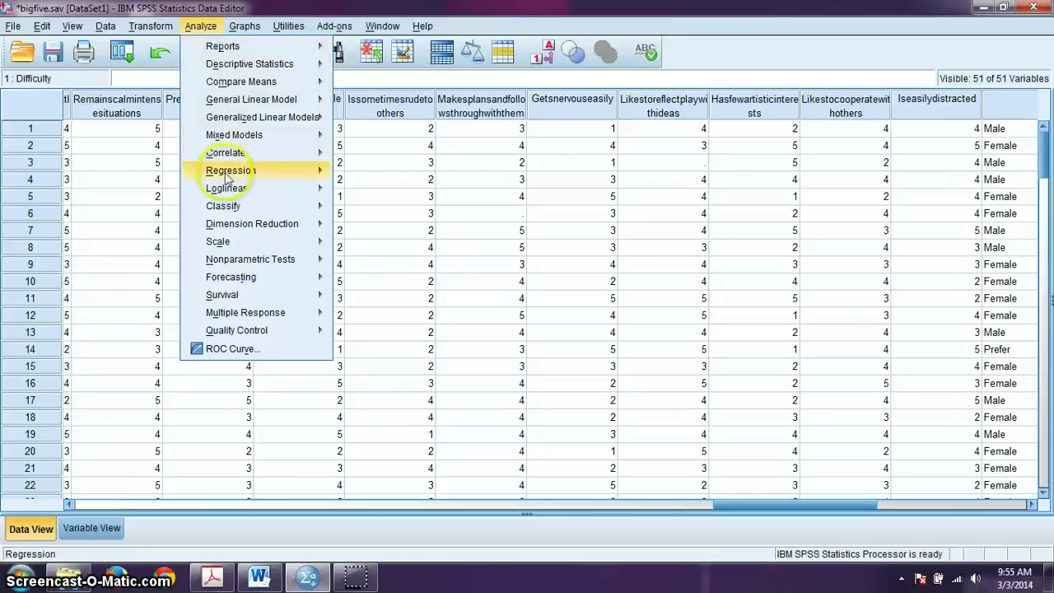
{"action": "mouse_move", "coordinate": [227, 189]}
{"action": "mouse_move", "coordinate": [227, 153]}
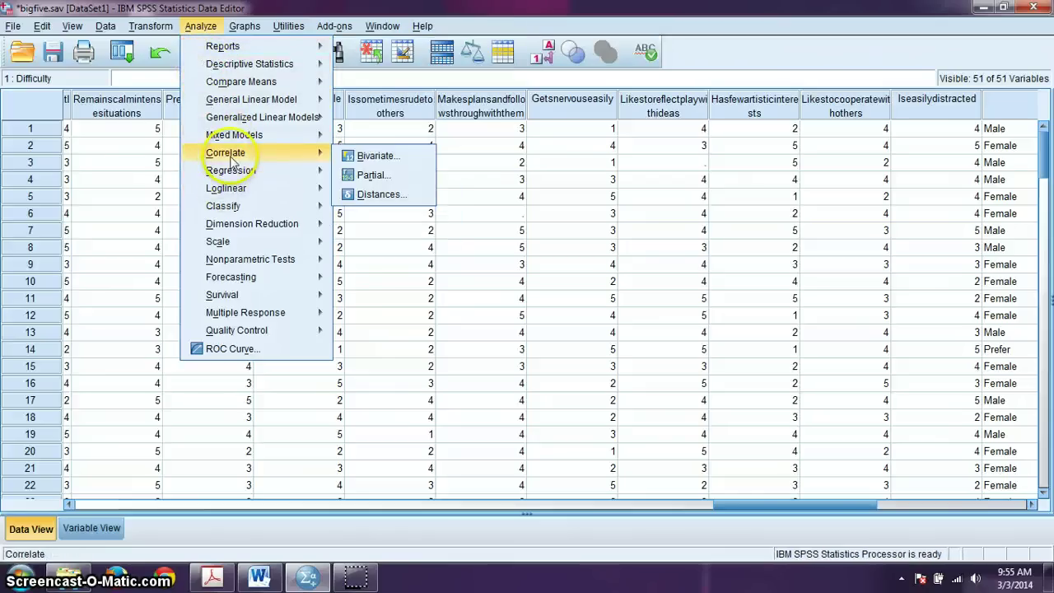
{"action": "left_click", "coordinate": [393, 159]}
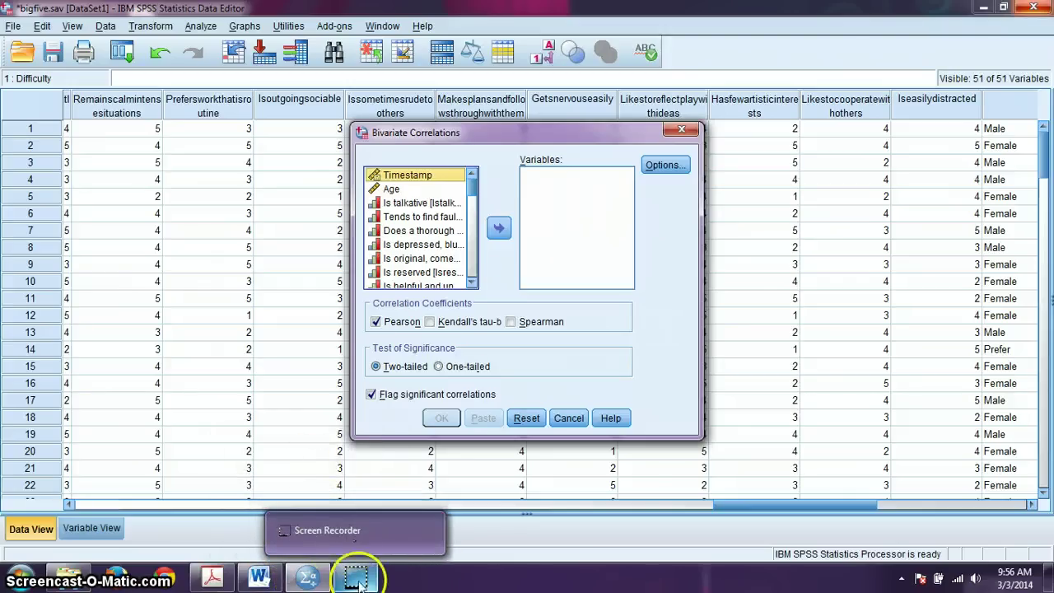
{"action": "left_click", "coordinate": [416, 203]}
{"action": "left_click", "coordinate": [499, 229]}
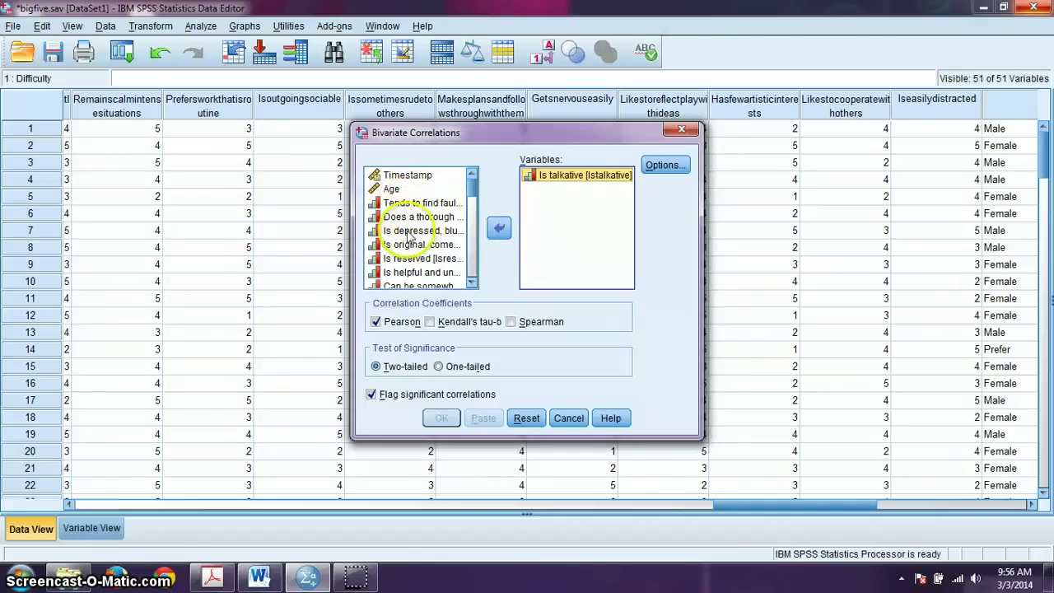
{"action": "left_click", "coordinate": [417, 260]}
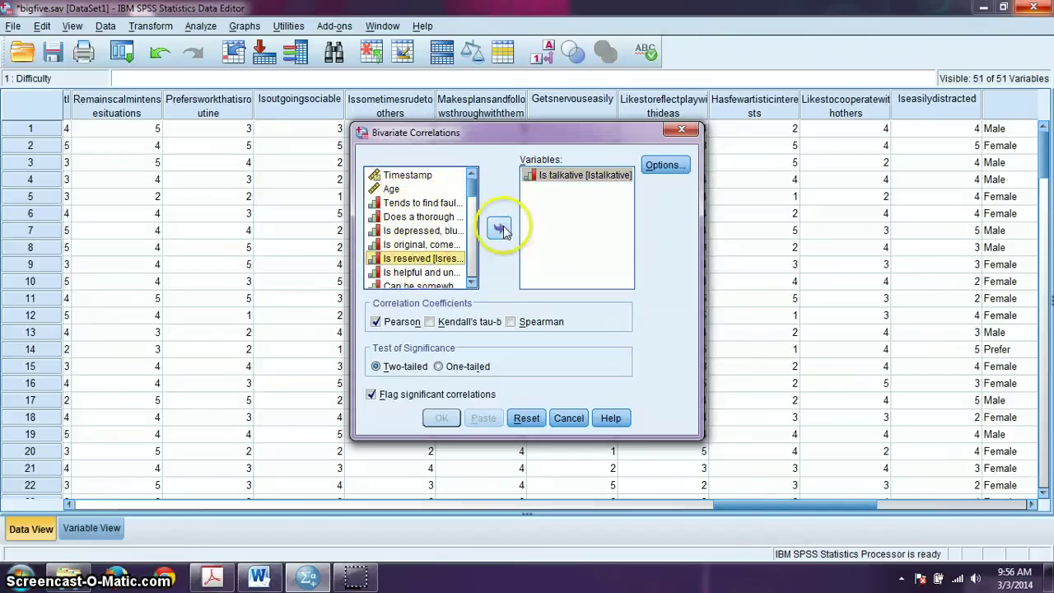
{"action": "left_click", "coordinate": [499, 228]}
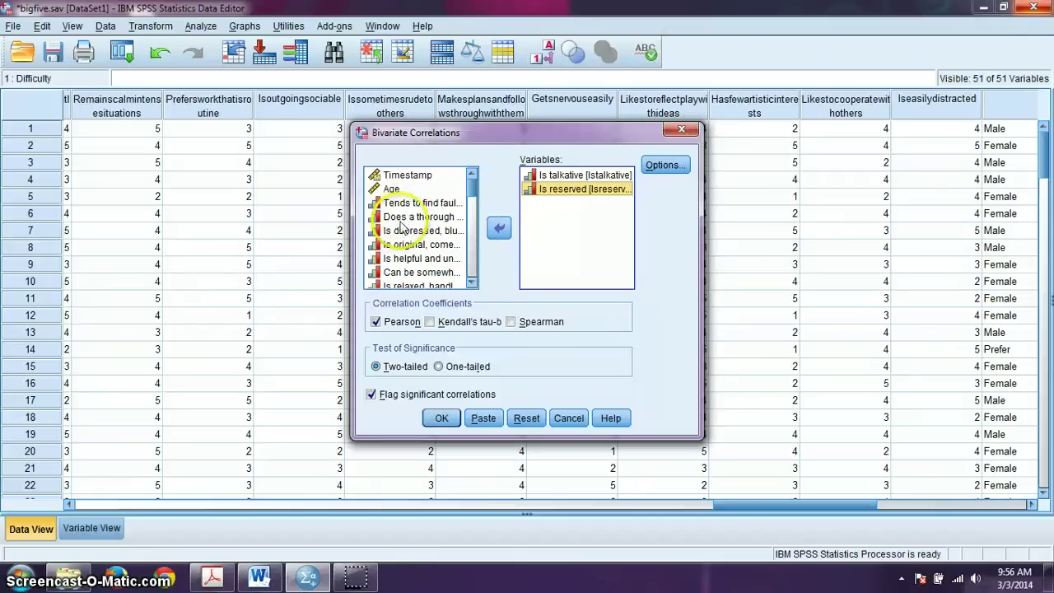
Add Is full of energy to the variables of the bivariate correlation.
{"action": "left_click", "coordinate": [398, 272]}
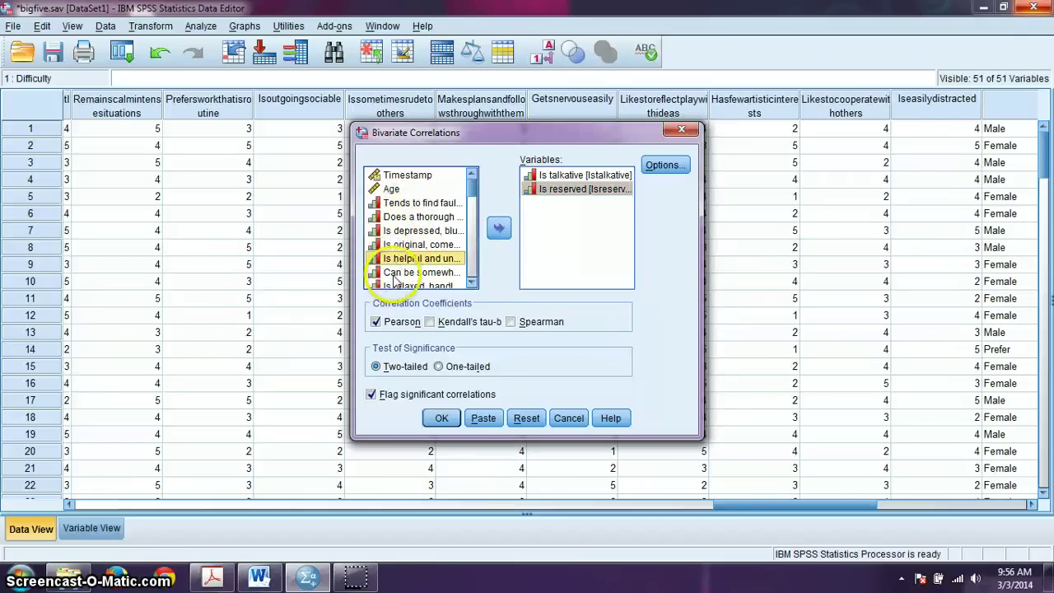
{"action": "left_click", "coordinate": [472, 283]}
{"action": "left_click", "coordinate": [472, 283]}
{"action": "left_click", "coordinate": [471, 283]}
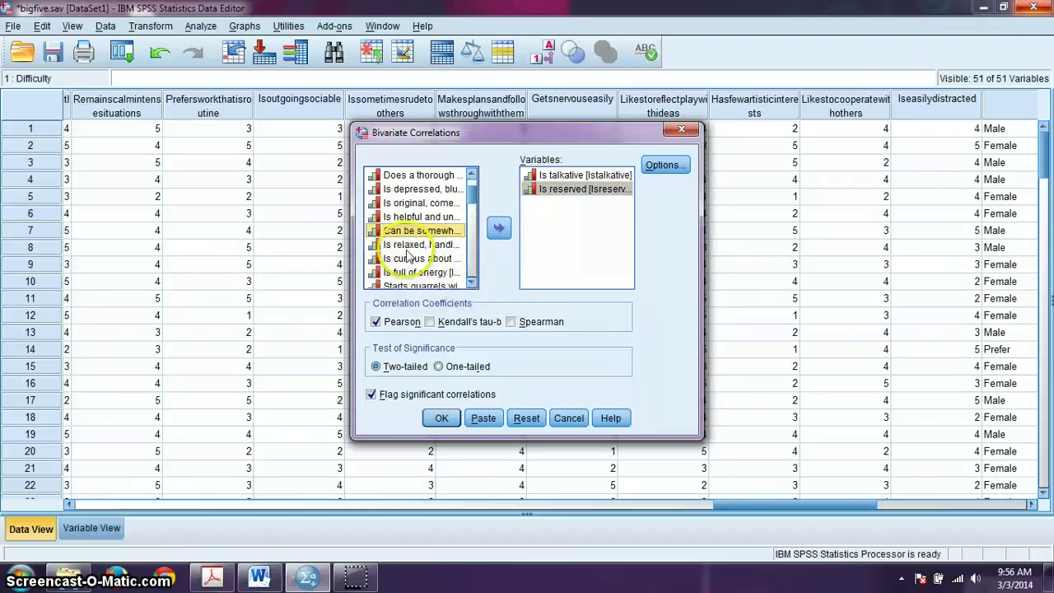
{"action": "left_click", "coordinate": [414, 272]}
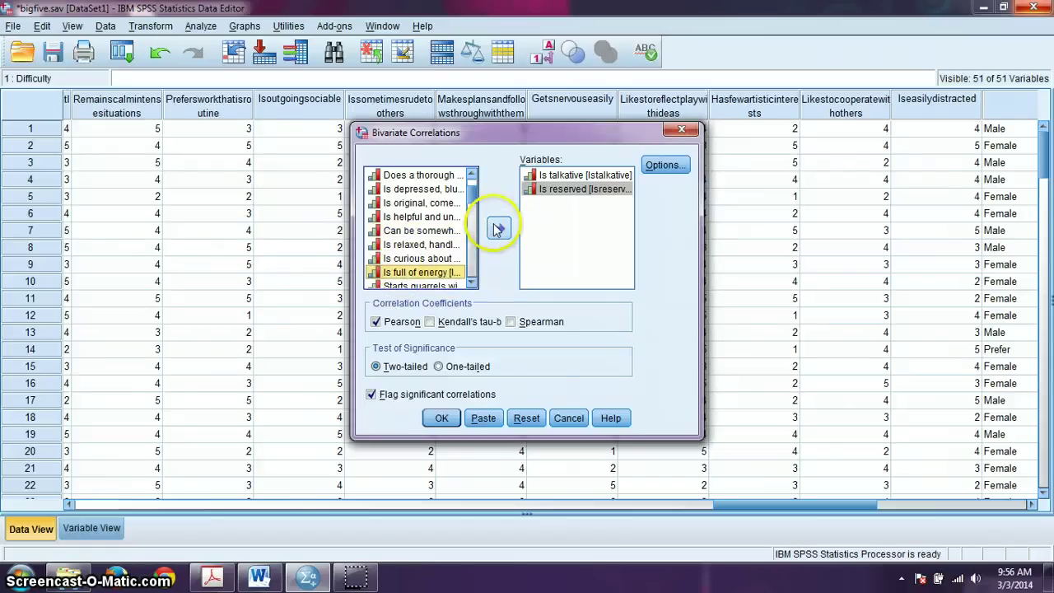
{"action": "left_click", "coordinate": [498, 231]}
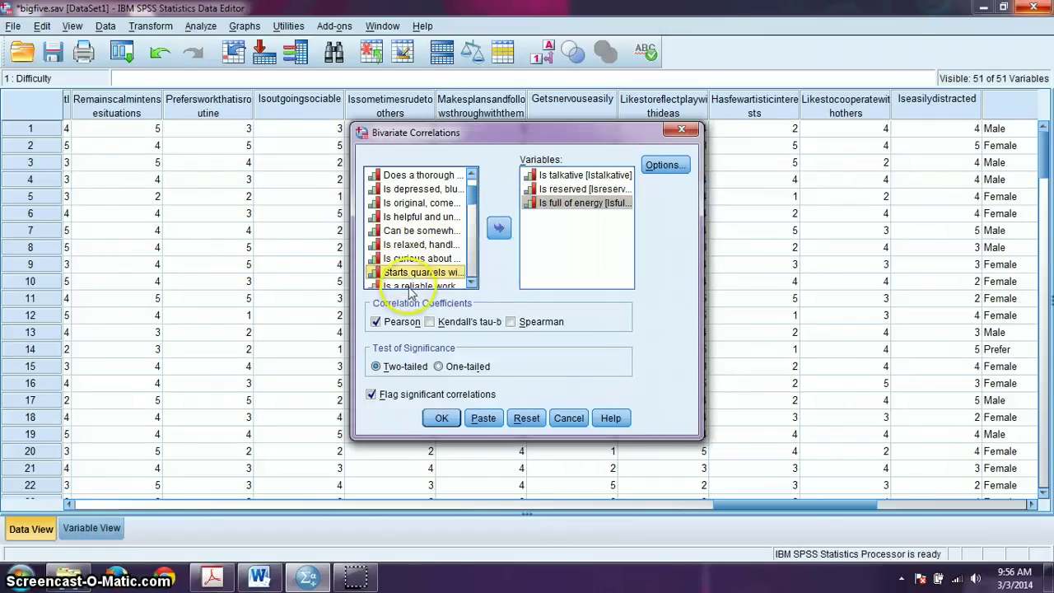
Include the item Generates a lot of enthusiasm among the variables to correlate.
{"action": "key", "text": "Down"}
{"action": "key", "text": "Down"}
{"action": "key", "text": "Down"}
{"action": "key", "text": "Down"}
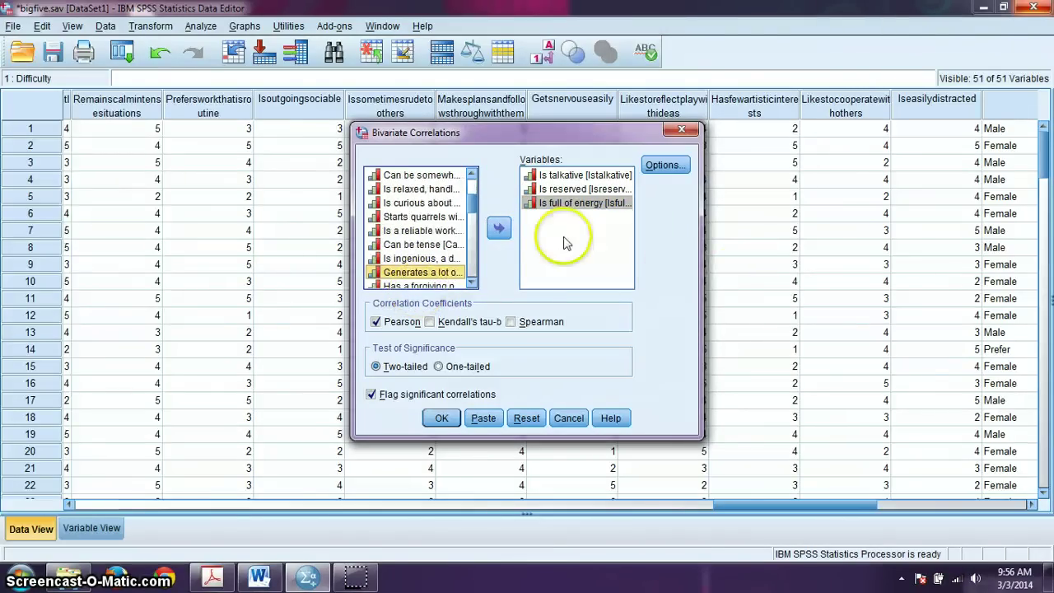
{"action": "left_click", "coordinate": [500, 229]}
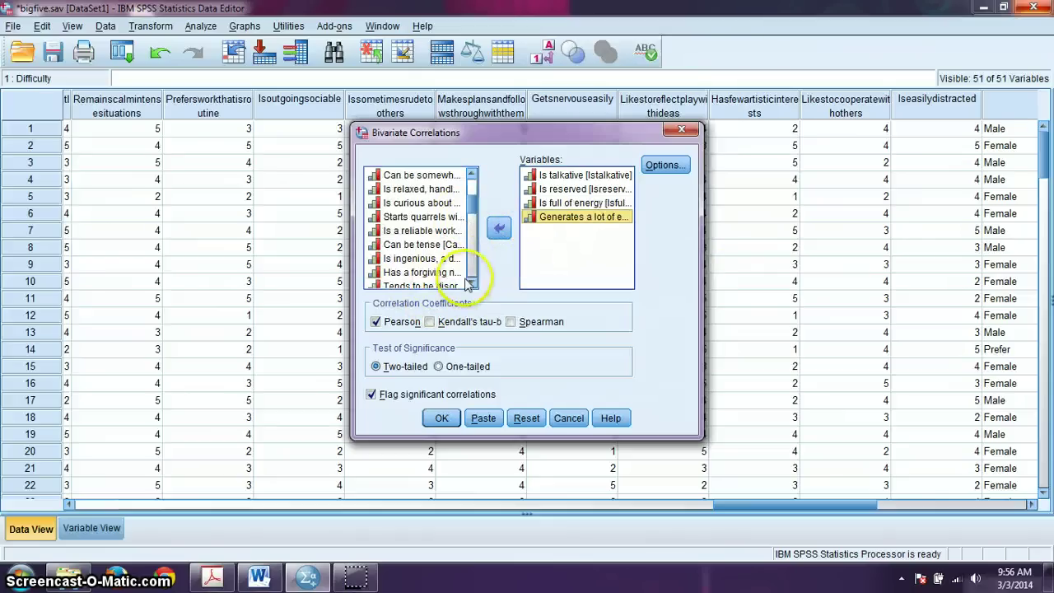
Add Is generally trusting to the variables and run the two-tailed Pearson correlation with significant correlations flagged.
{"action": "left_click", "coordinate": [414, 274]}
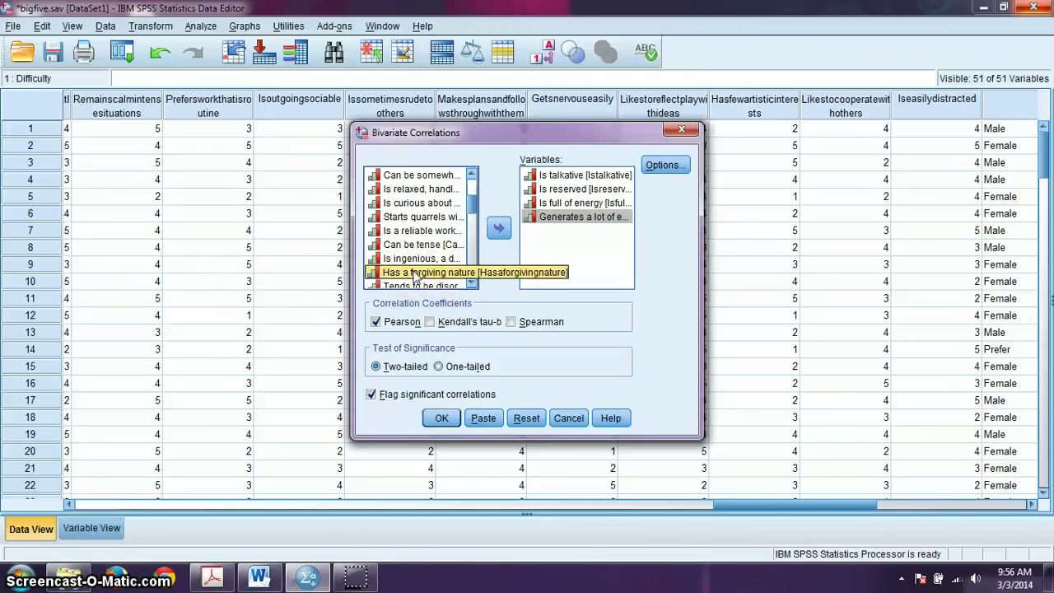
{"action": "scroll", "coordinate": [414, 277], "scroll_direction": "down", "scroll_amount": 5}
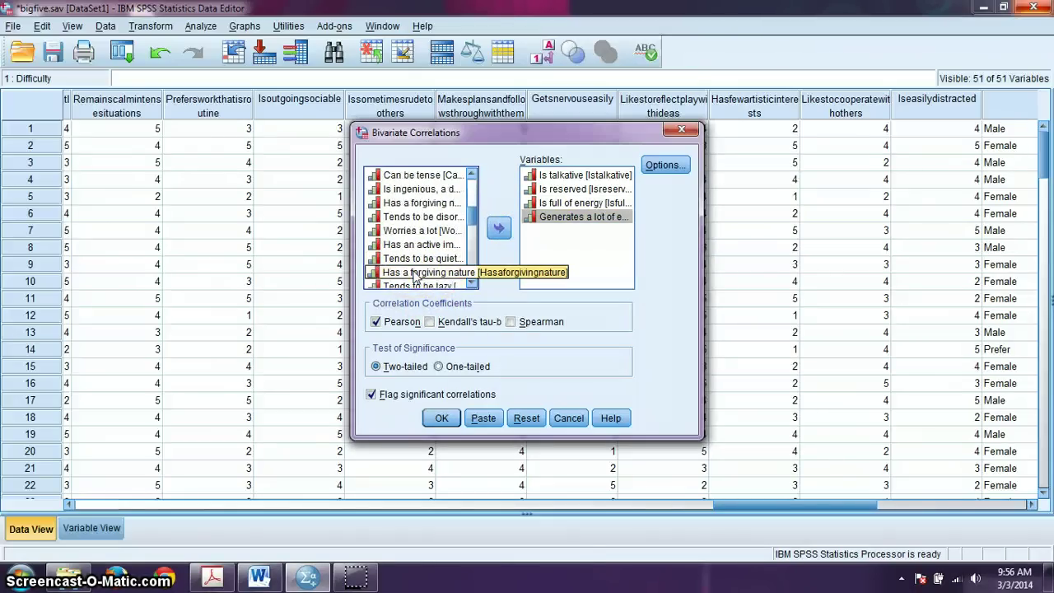
{"action": "left_click", "coordinate": [414, 271]}
{"action": "left_click", "coordinate": [499, 228]}
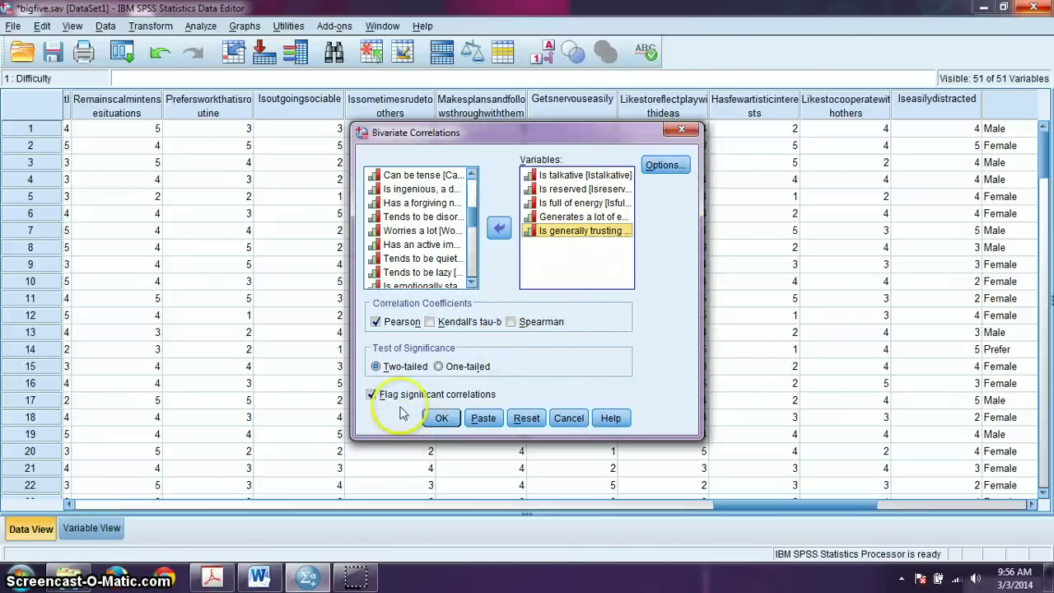
{"action": "left_click", "coordinate": [442, 418]}
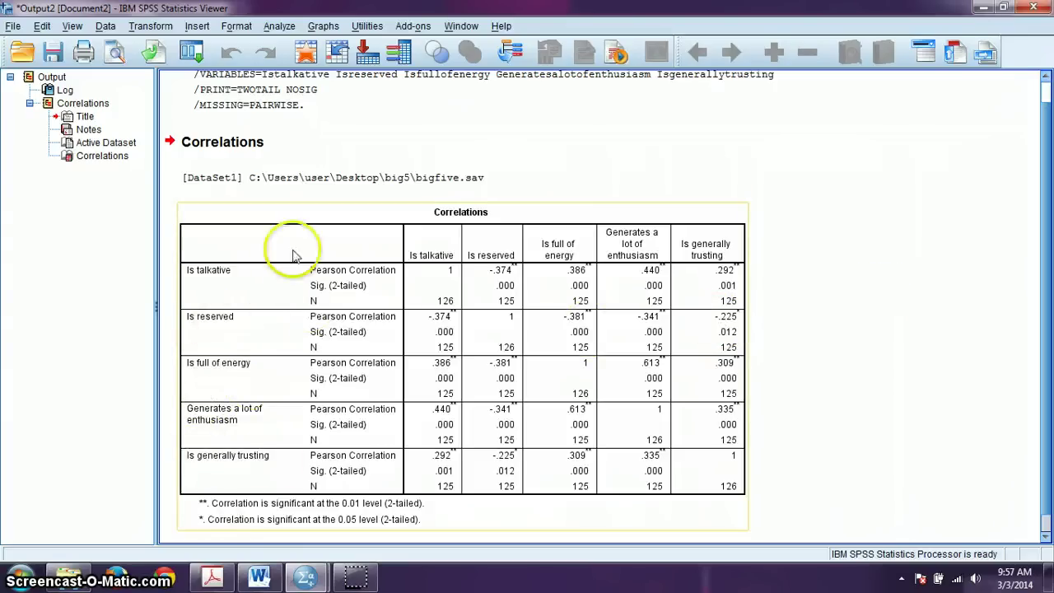
{"action": "left_click", "coordinate": [604, 529]}
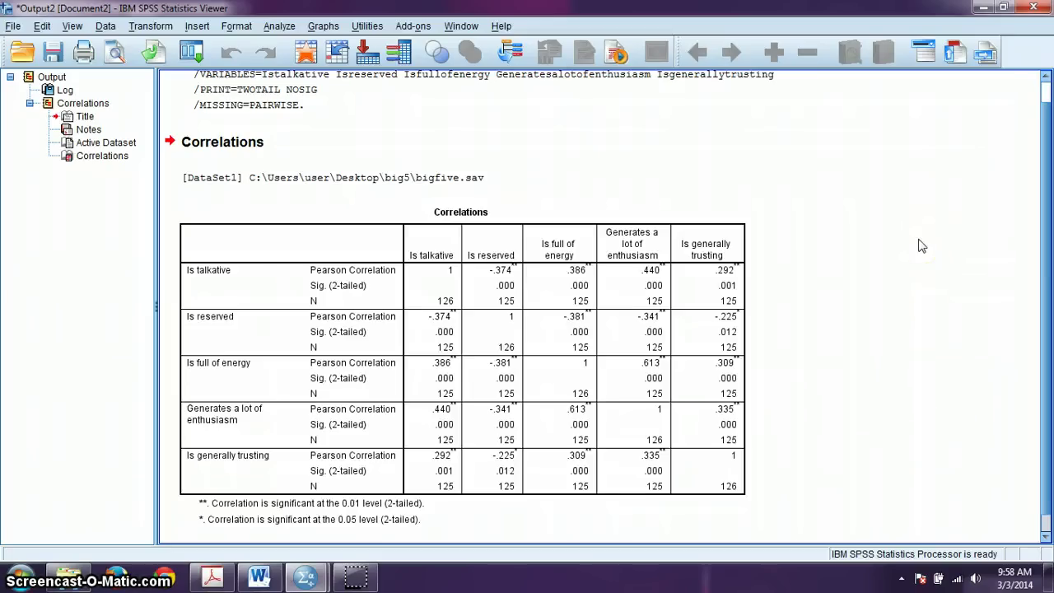
{"action": "left_click", "coordinate": [447, 247]}
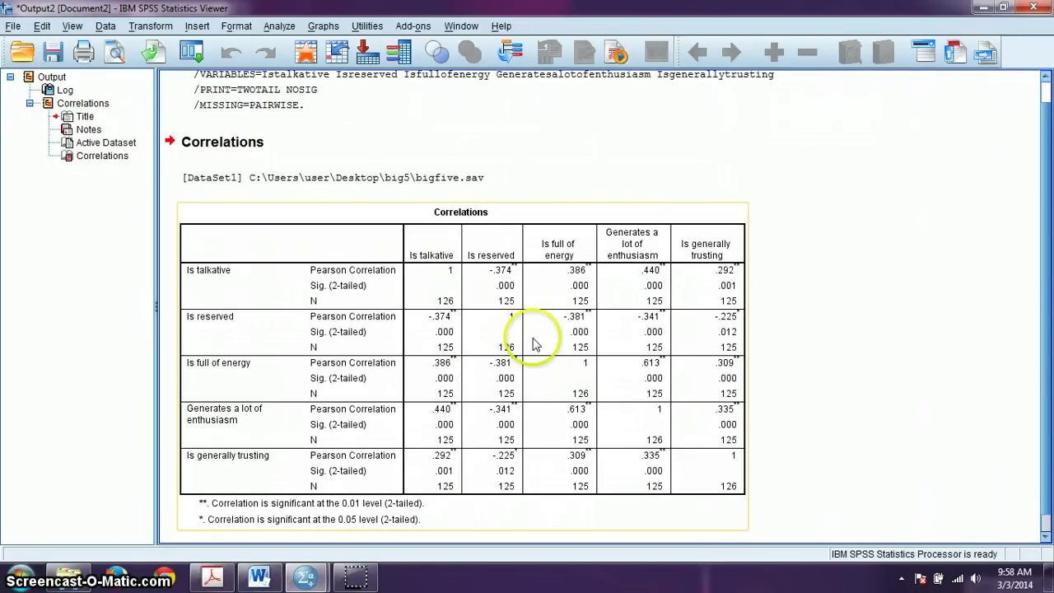
{"action": "left_click", "coordinate": [914, 275]}
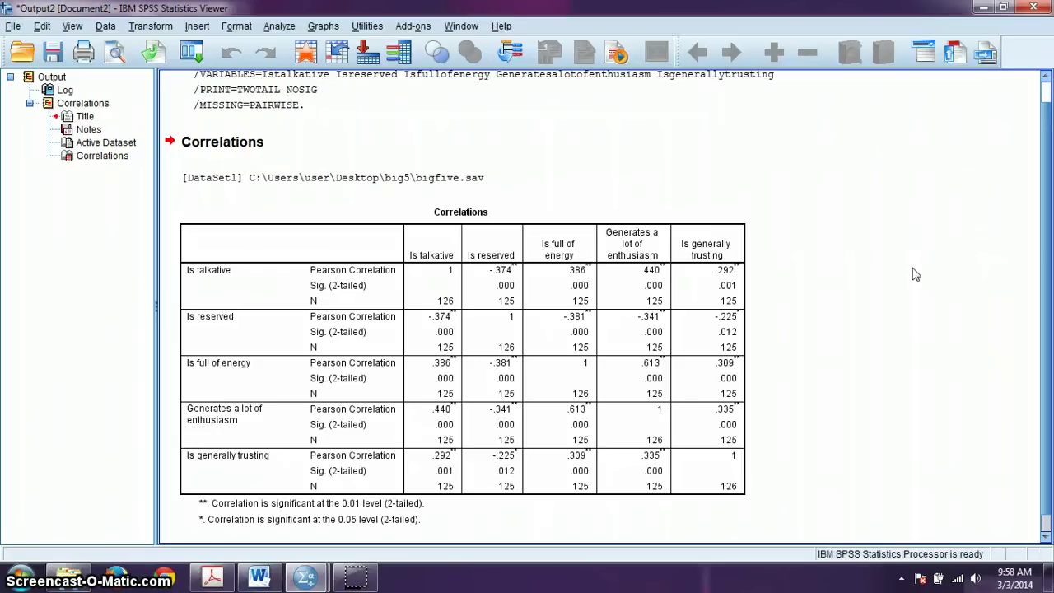
Move the correlation output out of the way and start computing a new variable in the bigfive.sav data set.
{"action": "left_click", "coordinate": [669, 322]}
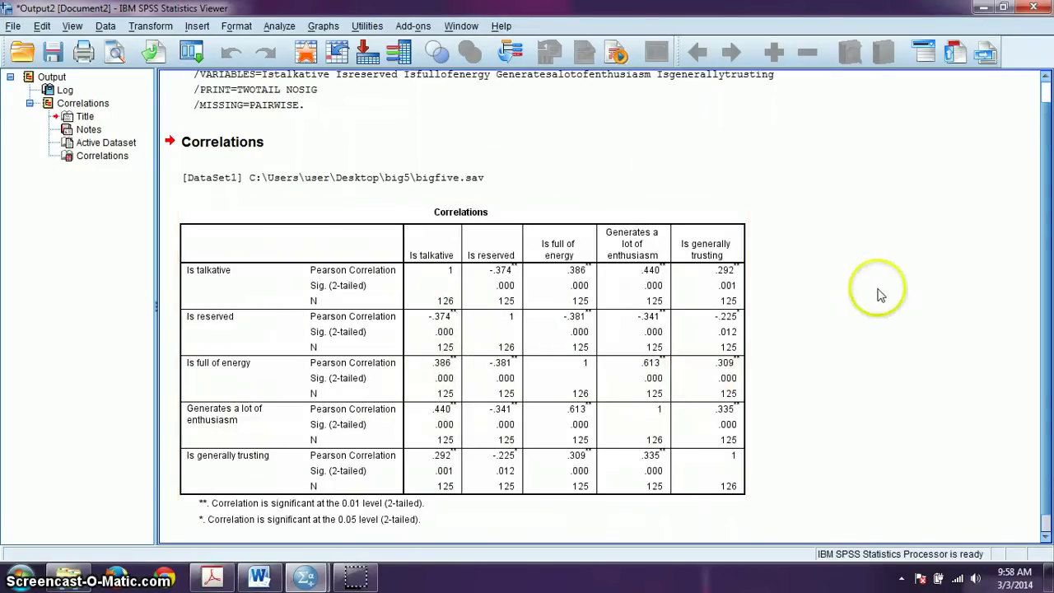
{"action": "left_click_drag", "start_coordinate": [716, 8], "coordinate": [752, 239]}
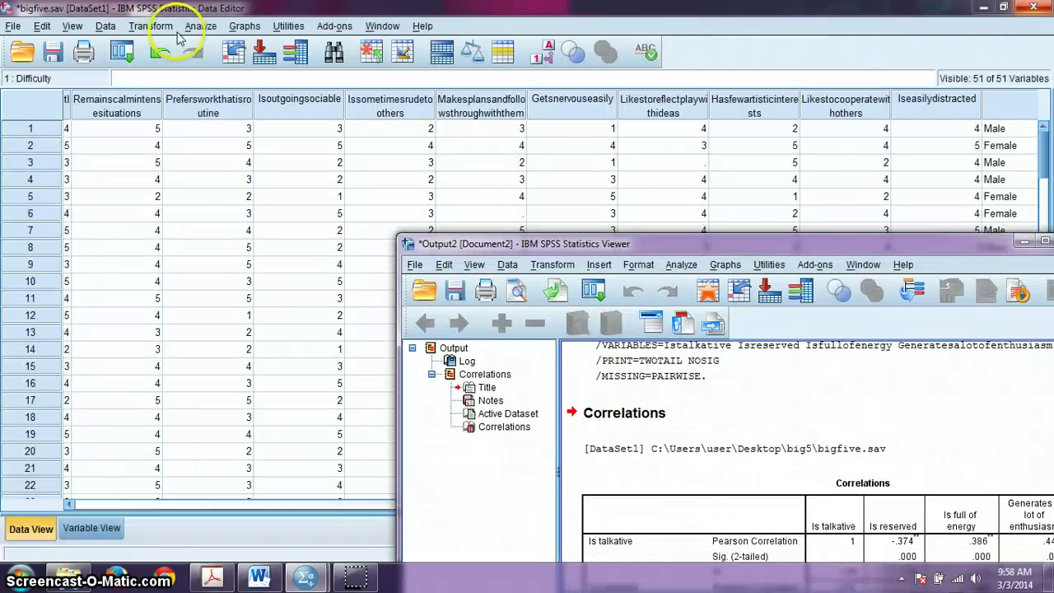
{"action": "left_click", "coordinate": [147, 27]}
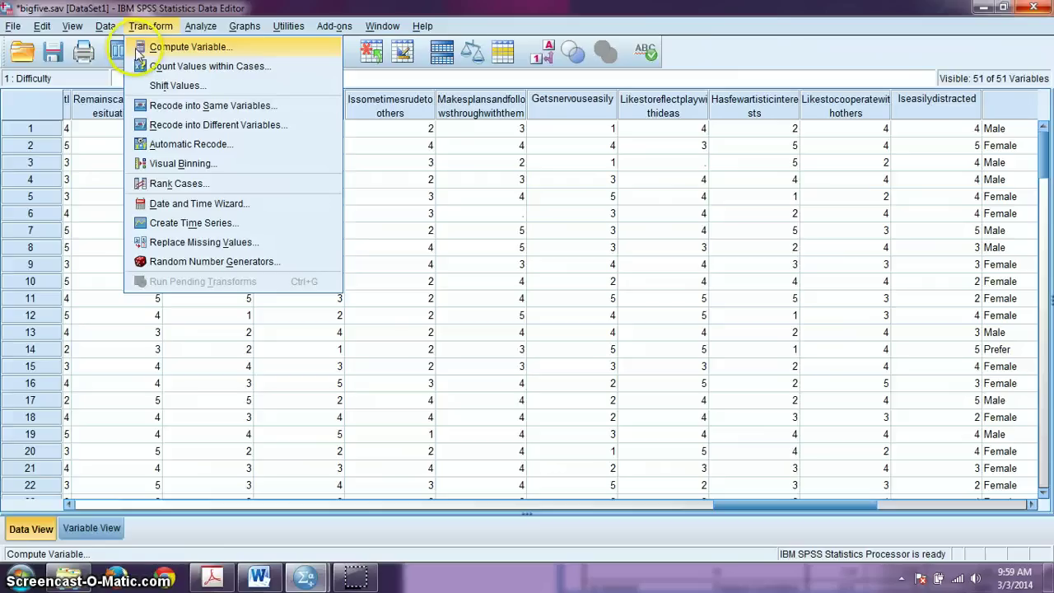
{"action": "left_click", "coordinate": [162, 48]}
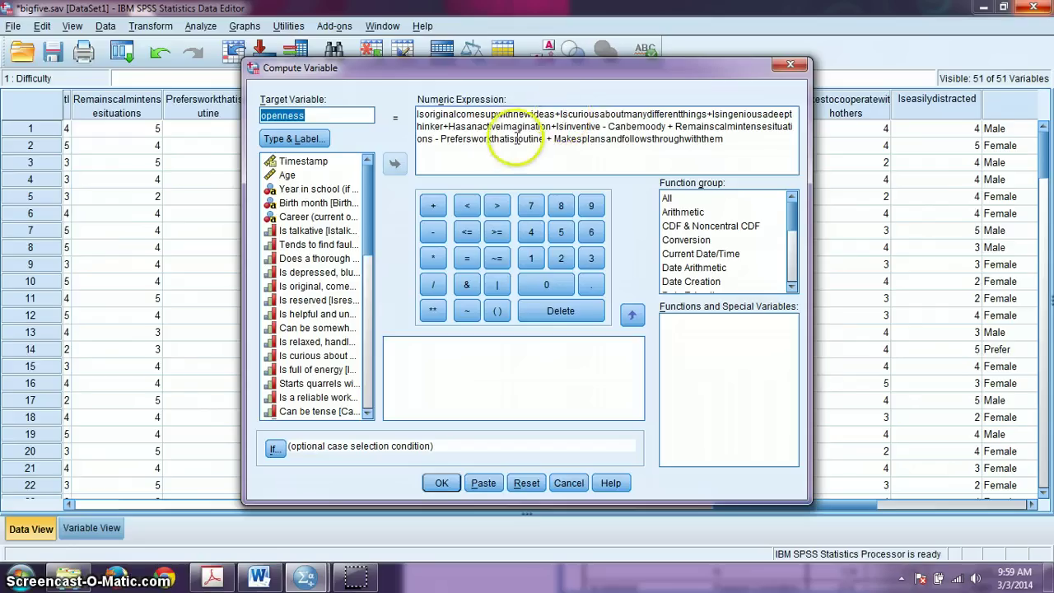
Name the target variable extroversion and clear the existing openness formula from the numeric expression.
{"action": "left_click", "coordinate": [319, 115]}
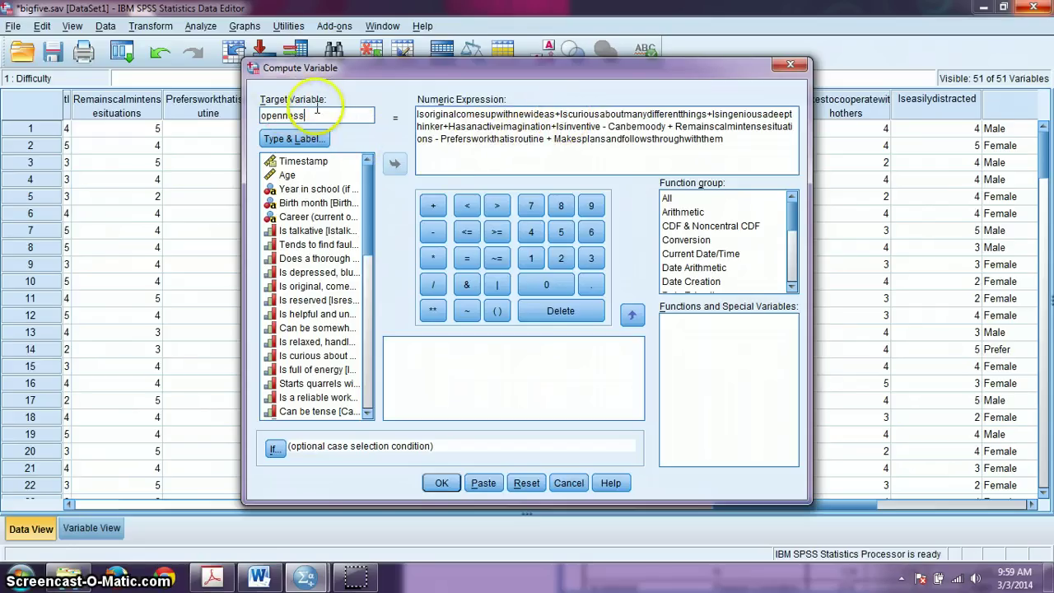
{"action": "left_click_drag", "start_coordinate": [311, 115], "coordinate": [221, 117]}
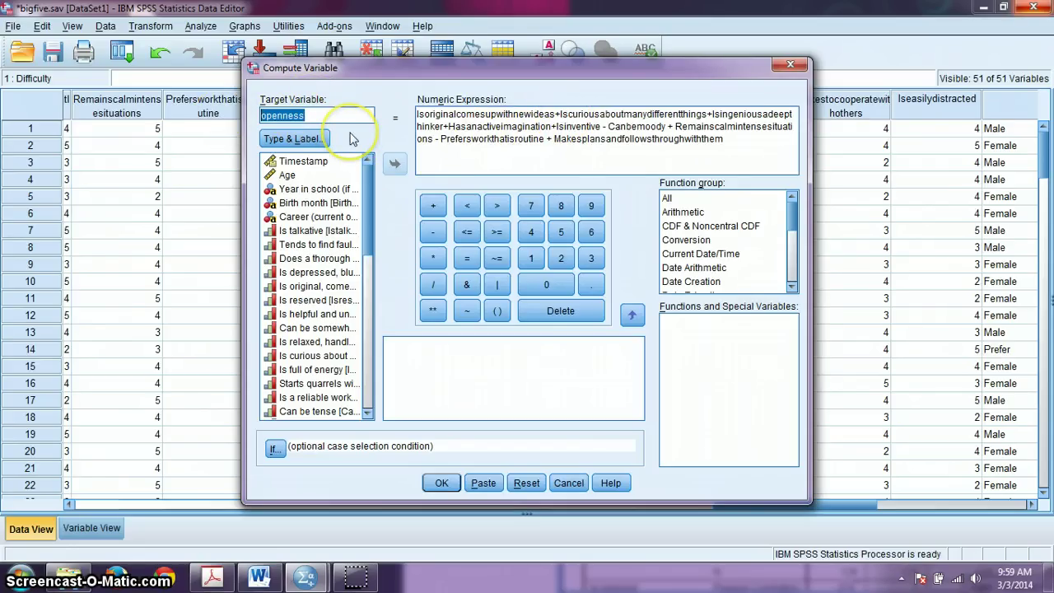
{"action": "key", "text": "Delete"}
{"action": "type", "text": "ope"}
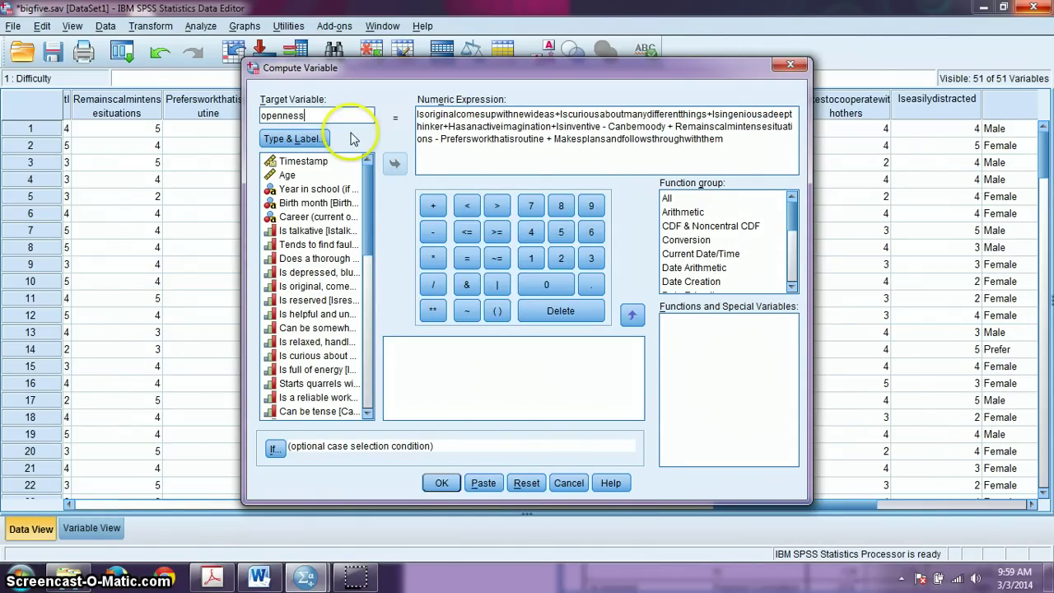
{"action": "key", "text": "BackSpace"}
{"action": "key", "text": "BackSpace"}
{"action": "key", "text": "BackSpace"}
{"action": "key", "text": "BackSpace"}
{"action": "type", "text": "e"}
{"action": "left_click_drag", "start_coordinate": [790, 138], "coordinate": [395, 100]}
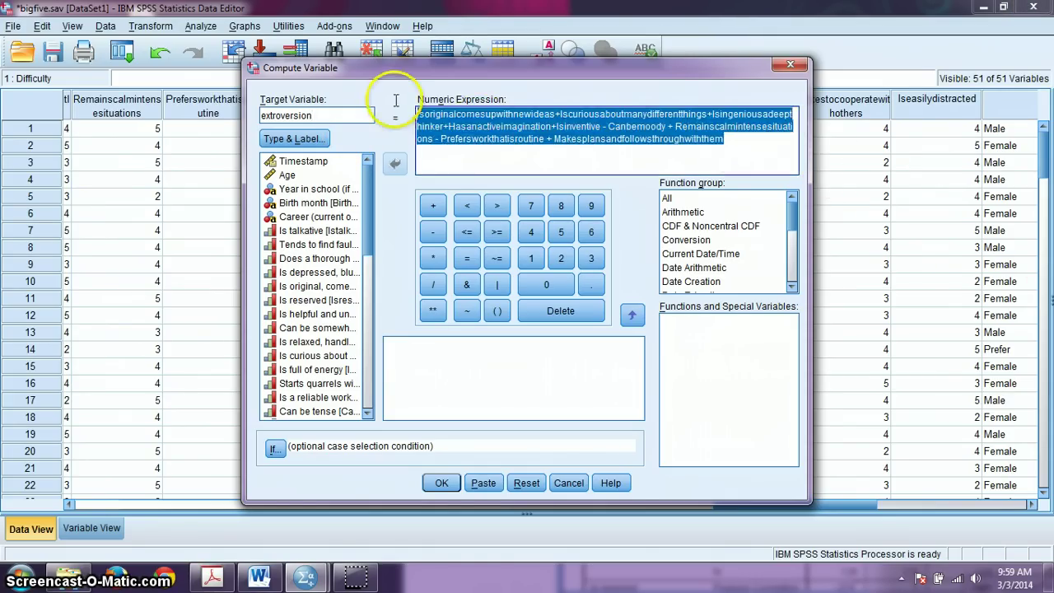
{"action": "key", "text": "Delete"}
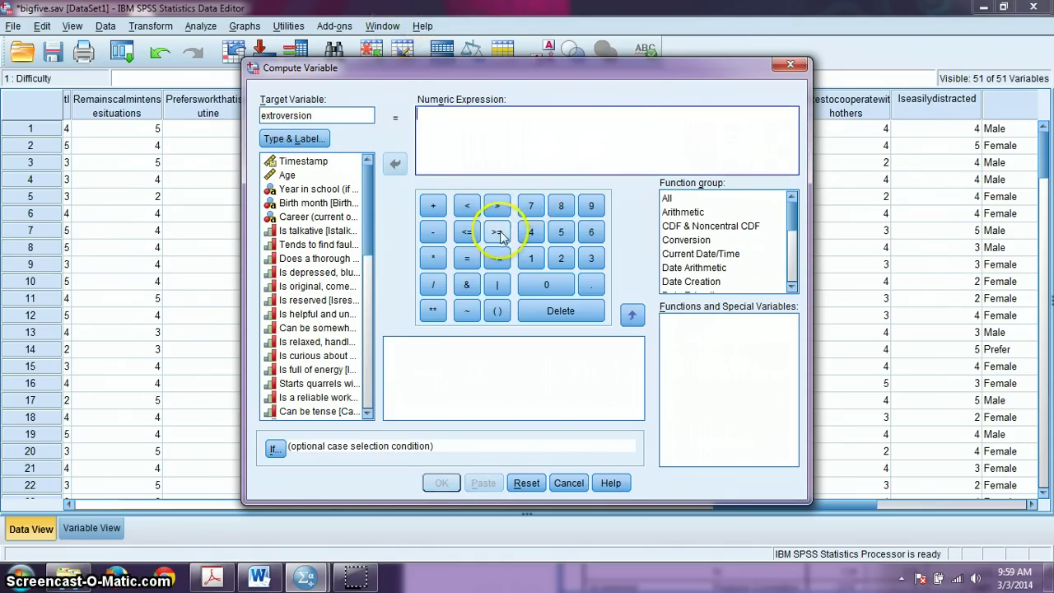
Consult the Extraversion scoring key in the Big Five Inventory PDF in Adobe Acrobat Pro, then return to the SPSS variable computation.
{"action": "left_click_drag", "start_coordinate": [618, 74], "coordinate": [789, 72]}
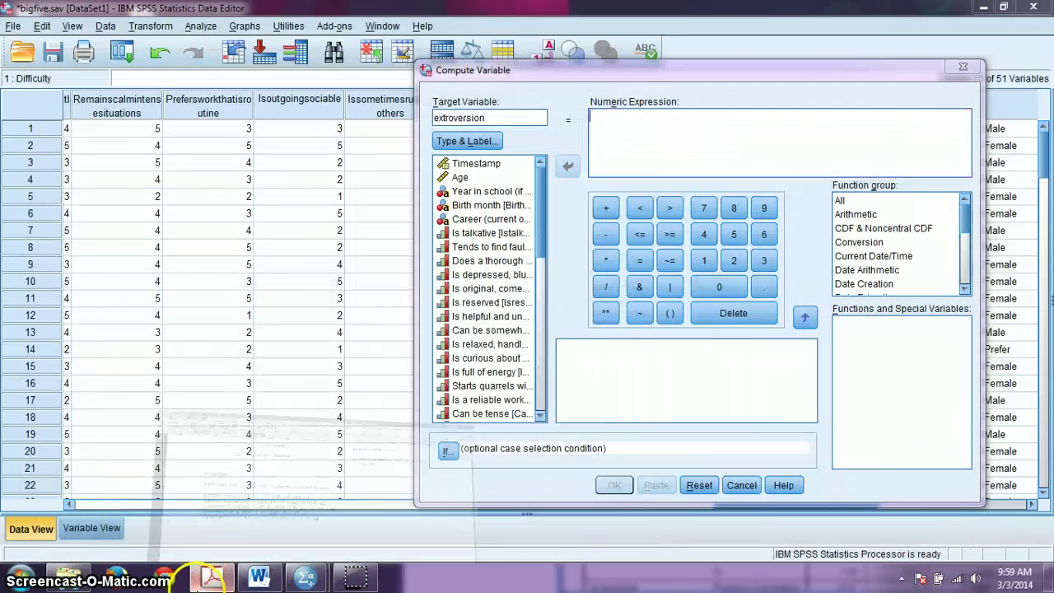
{"action": "left_click", "coordinate": [206, 580]}
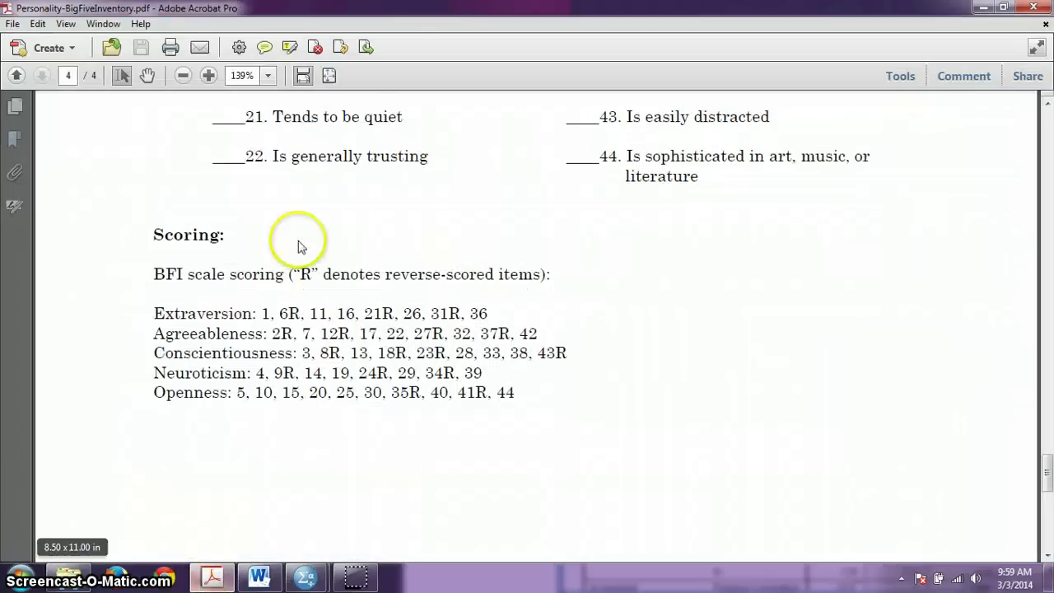
{"action": "double_click", "coordinate": [435, 17]}
{"action": "left_click_drag", "start_coordinate": [540, 165], "coordinate": [305, 292]}
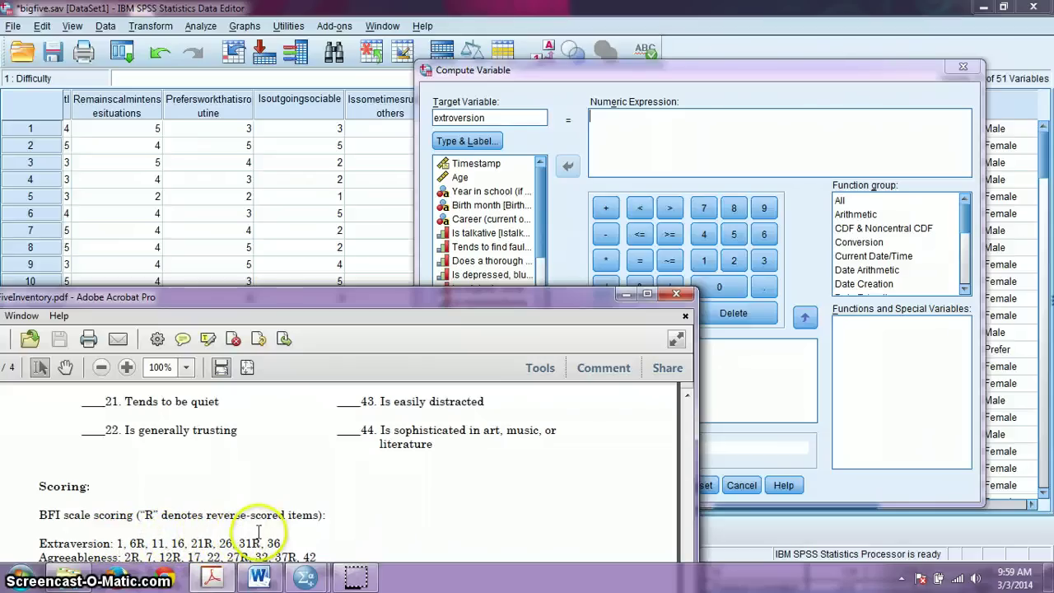
{"action": "left_click", "coordinate": [811, 205]}
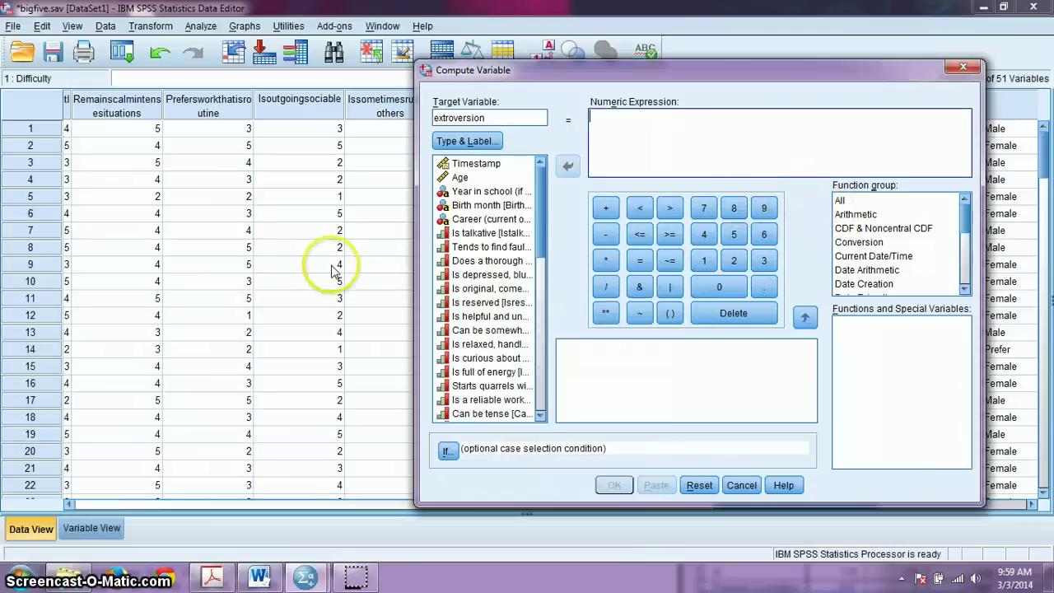
Begin the extroversion expression with Istalkative + Isreserved.
{"action": "left_click", "coordinate": [473, 232]}
{"action": "left_click", "coordinate": [568, 167]}
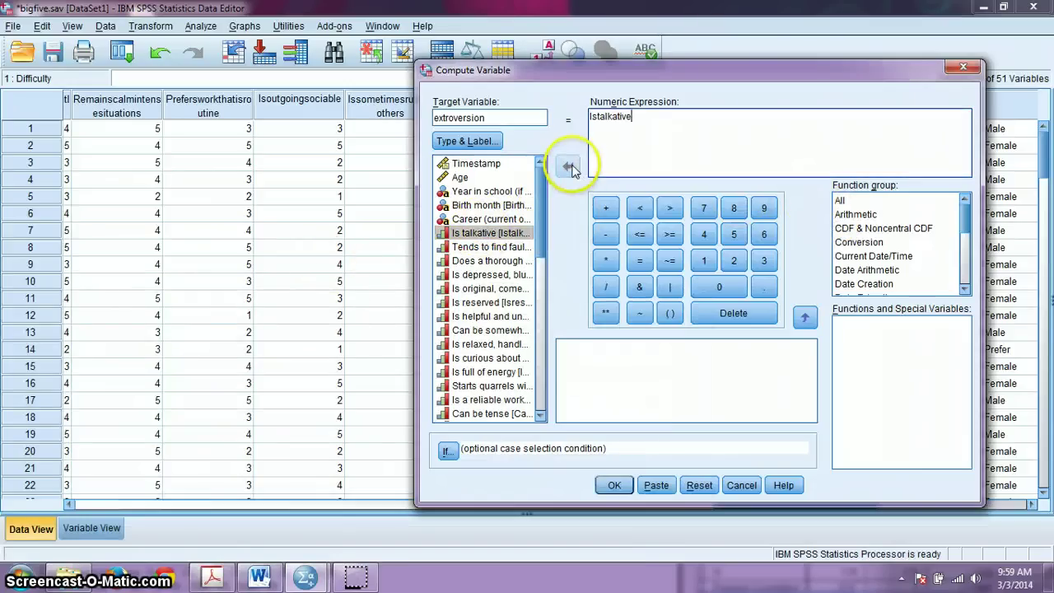
{"action": "left_click", "coordinate": [606, 208]}
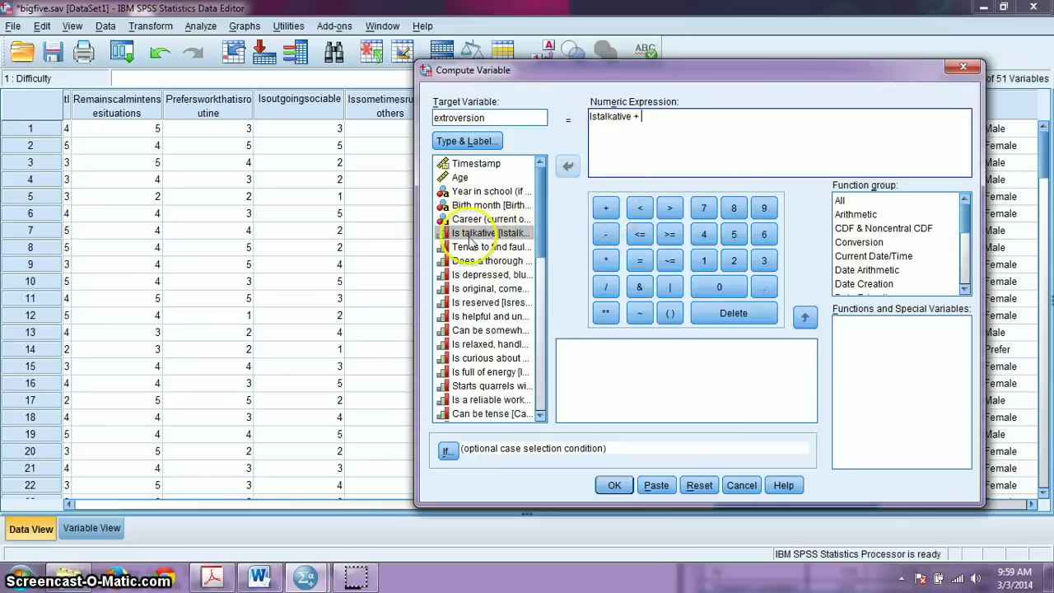
{"action": "left_click", "coordinate": [473, 302]}
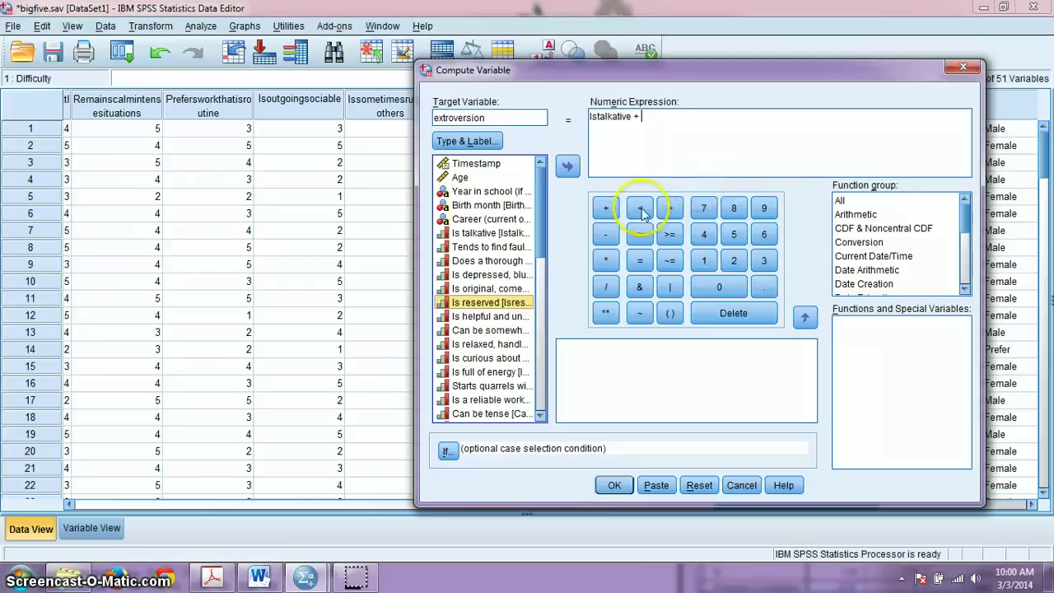
{"action": "left_click", "coordinate": [567, 166]}
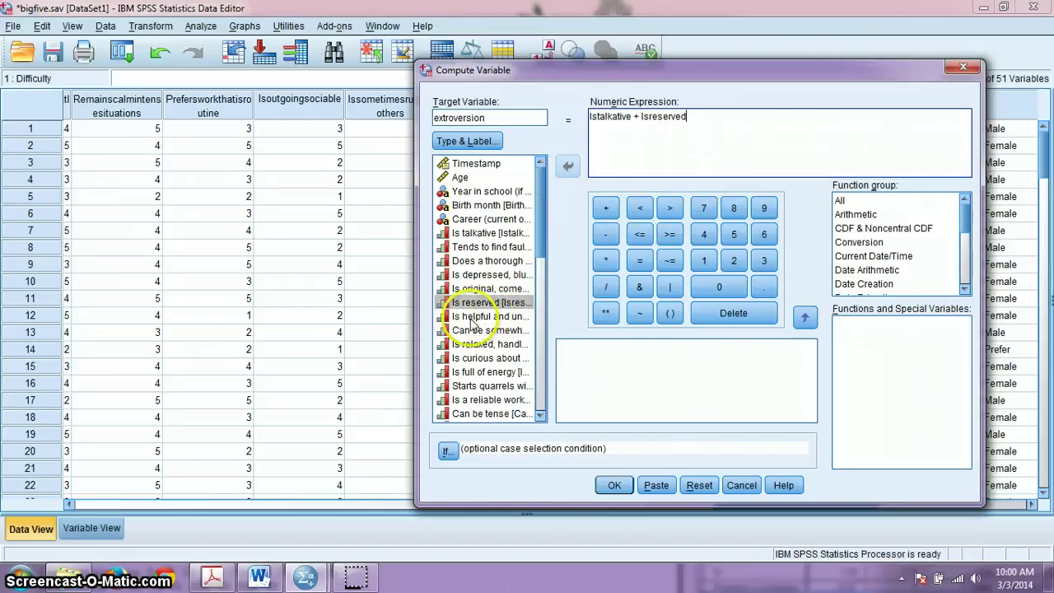
Append the item Isfullofenergy to the numeric expression, joined to Isreserved by a plus sign.
{"action": "left_click", "coordinate": [486, 372]}
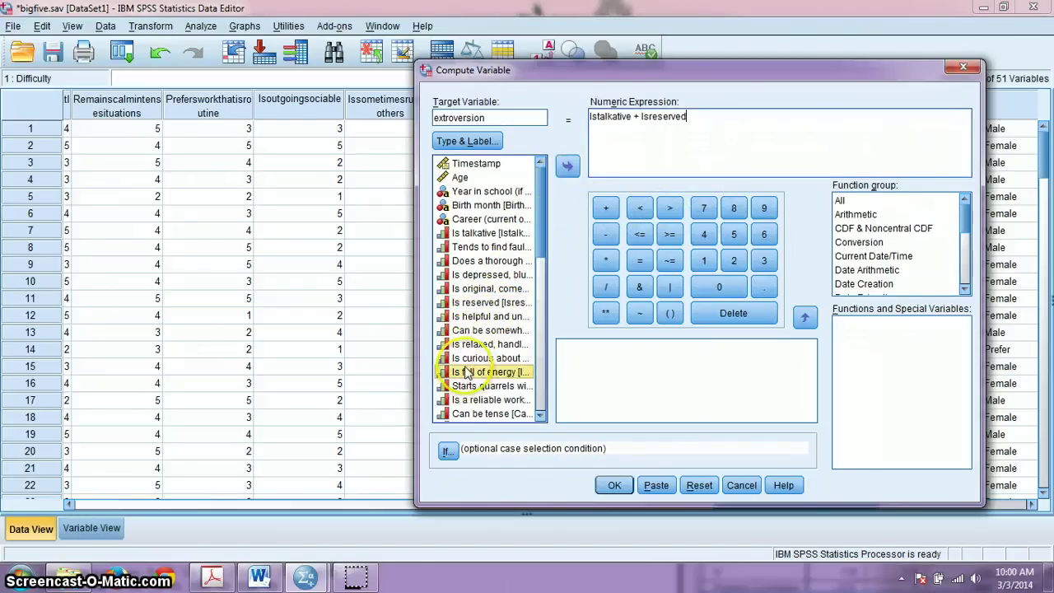
{"action": "left_click", "coordinate": [568, 167]}
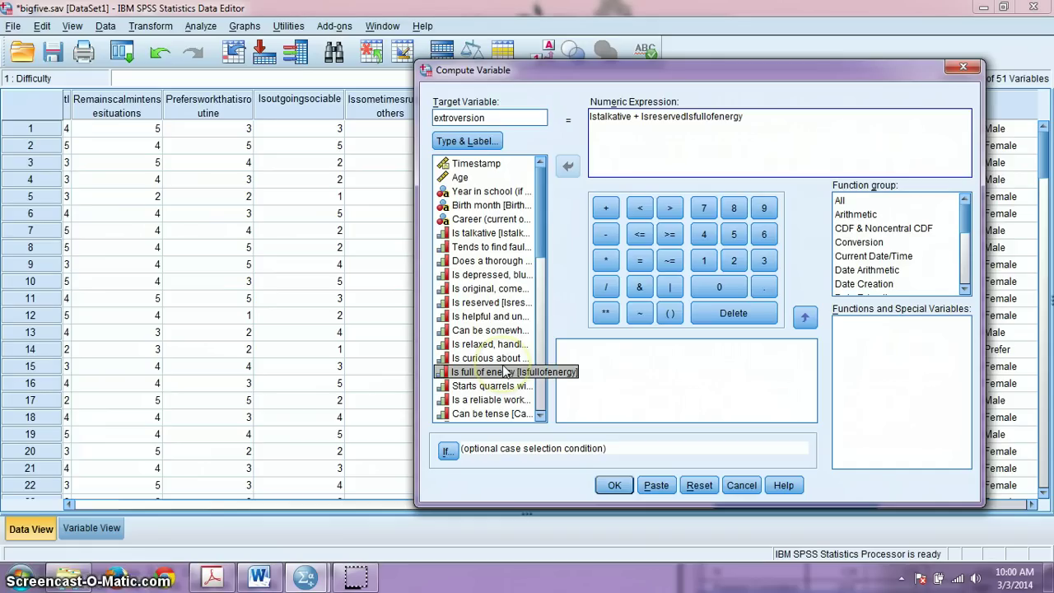
{"action": "type", "text": "+"}
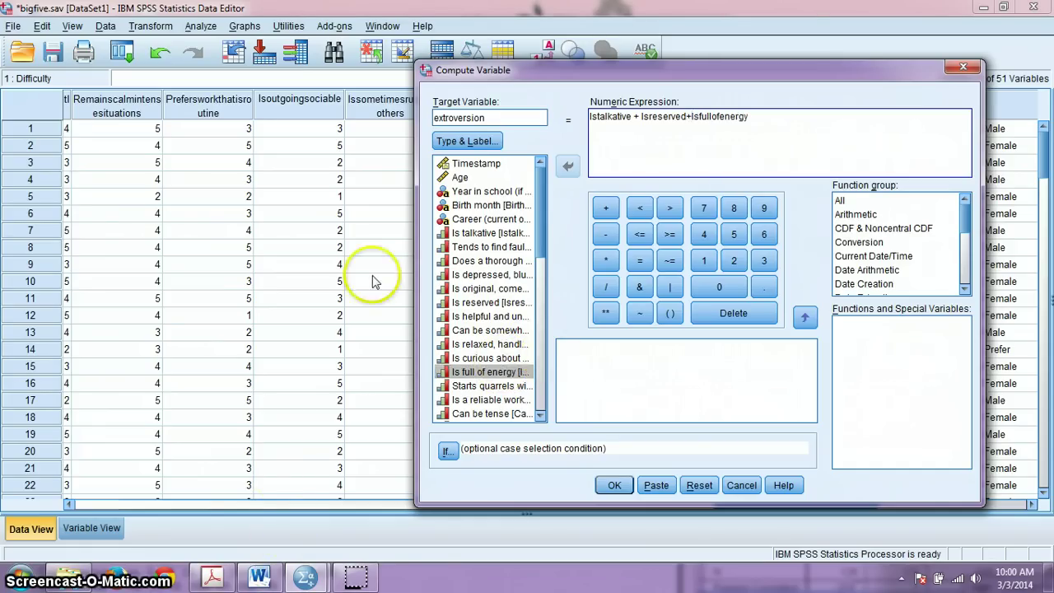
Extend the end of the extroversion expression with + Generatesalotofenthusiasm.
{"action": "left_click_drag", "start_coordinate": [546, 212], "coordinate": [541, 271]}
{"action": "scroll", "coordinate": [496, 255], "scroll_direction": "down", "scroll_amount": 1}
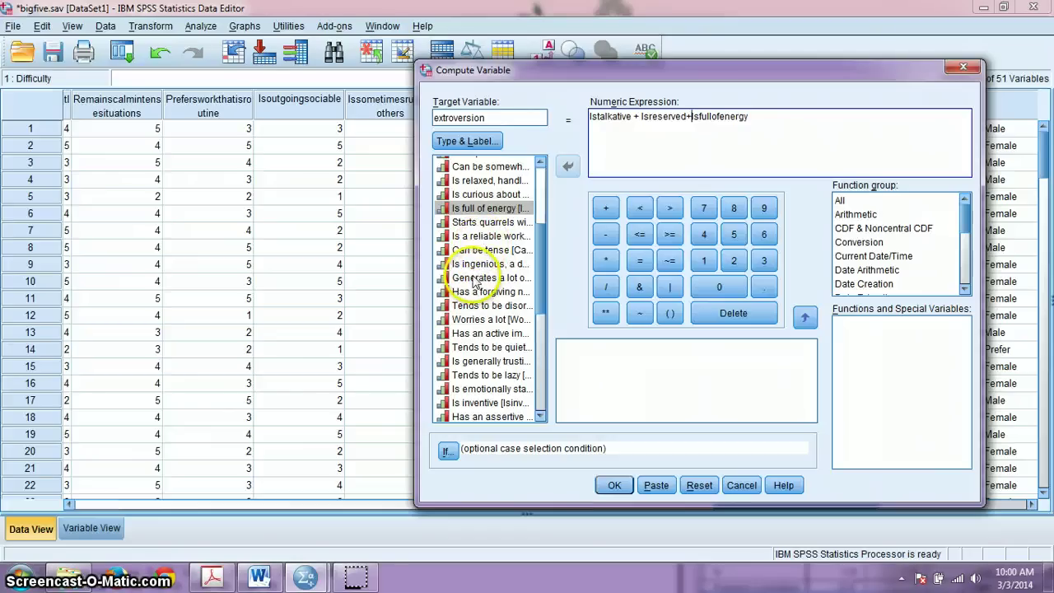
{"action": "left_click", "coordinate": [475, 280]}
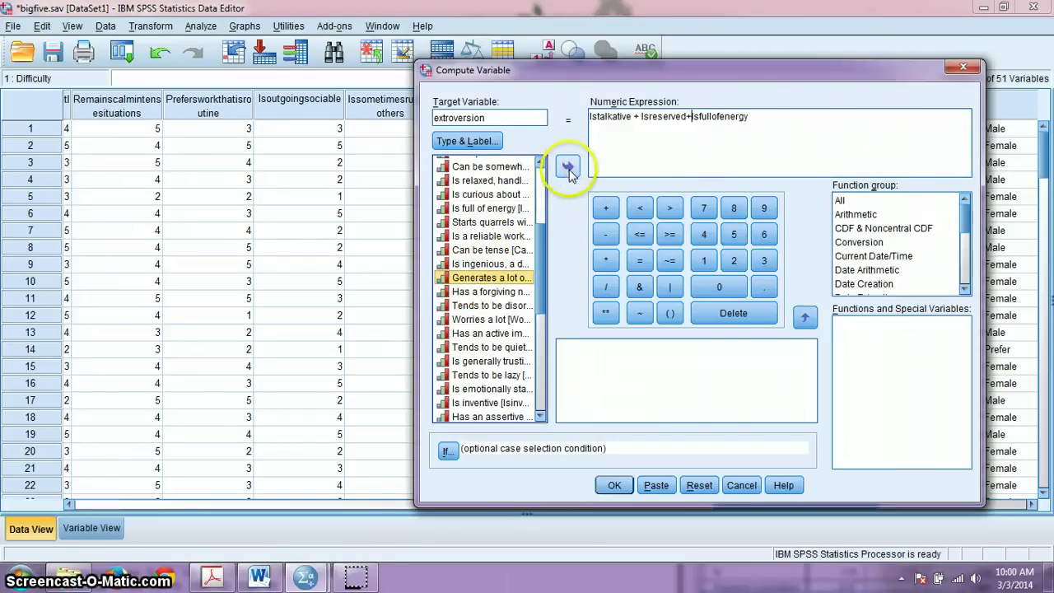
{"action": "left_click", "coordinate": [754, 119]}
{"action": "left_click", "coordinate": [607, 207]}
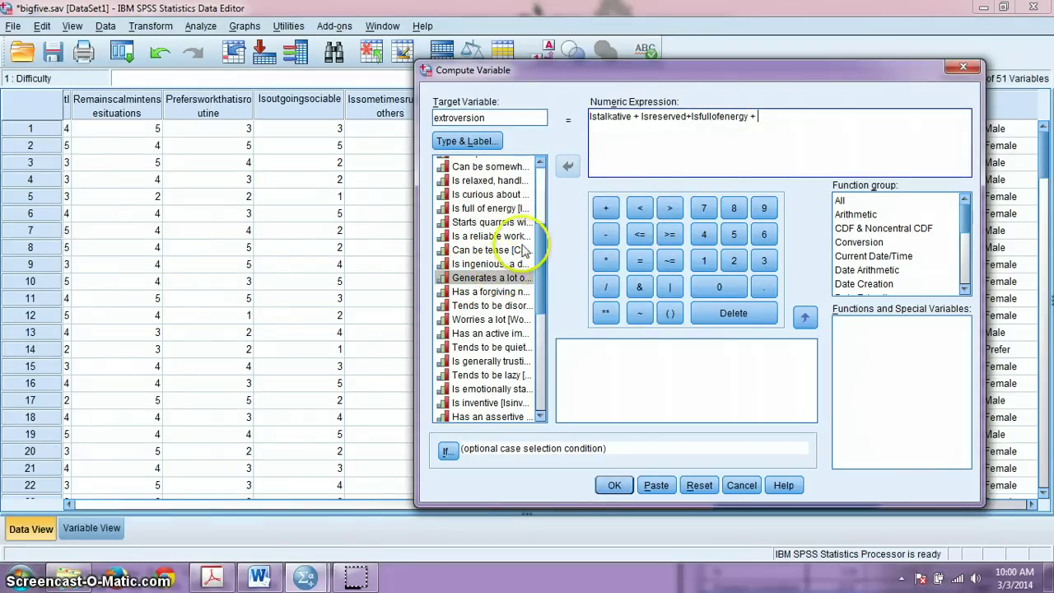
{"action": "left_click", "coordinate": [490, 280]}
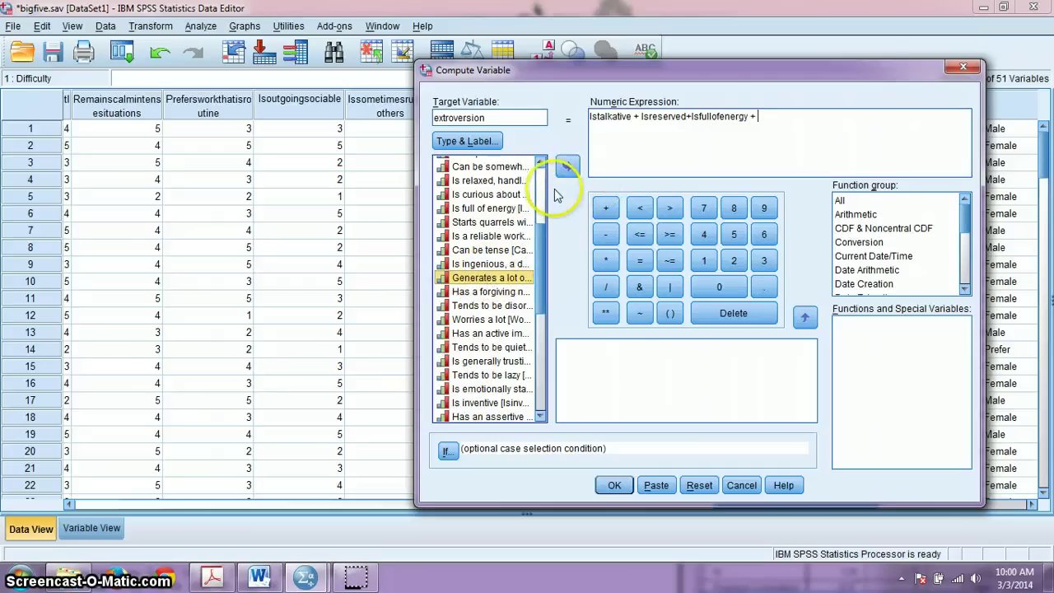
{"action": "left_click", "coordinate": [567, 168]}
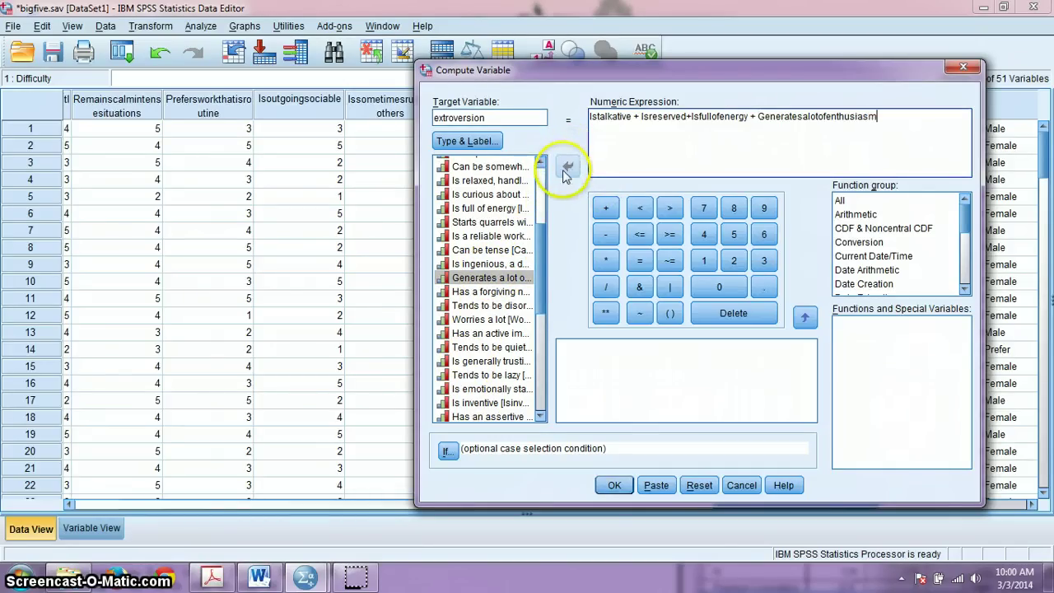
Add the items Tendstobequiet and Hasanassertivepersonality to the expression, each preceded by a plus sign.
{"action": "left_click", "coordinate": [612, 212]}
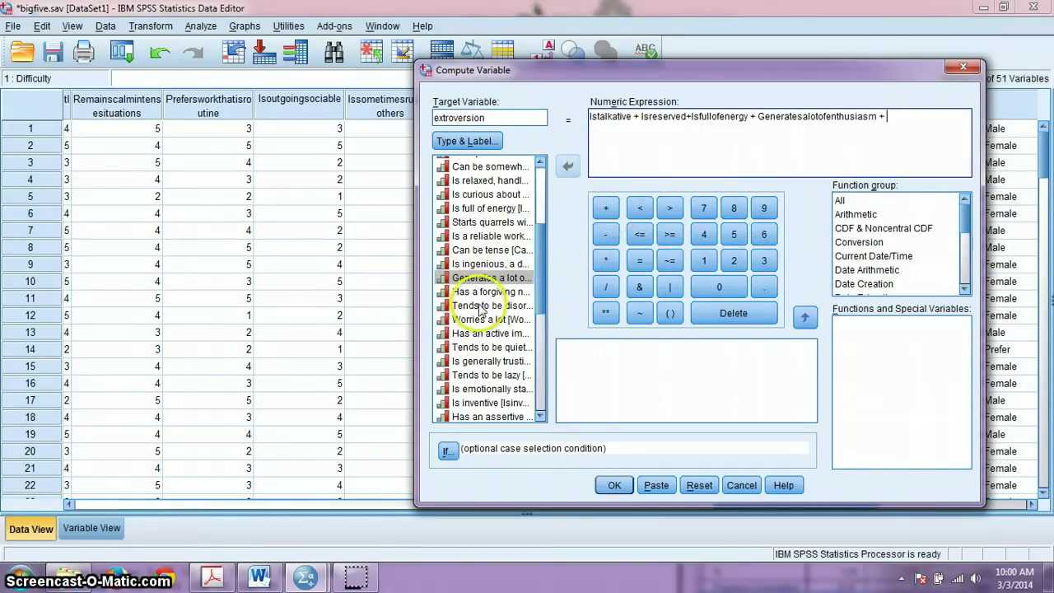
{"action": "left_click", "coordinate": [487, 347]}
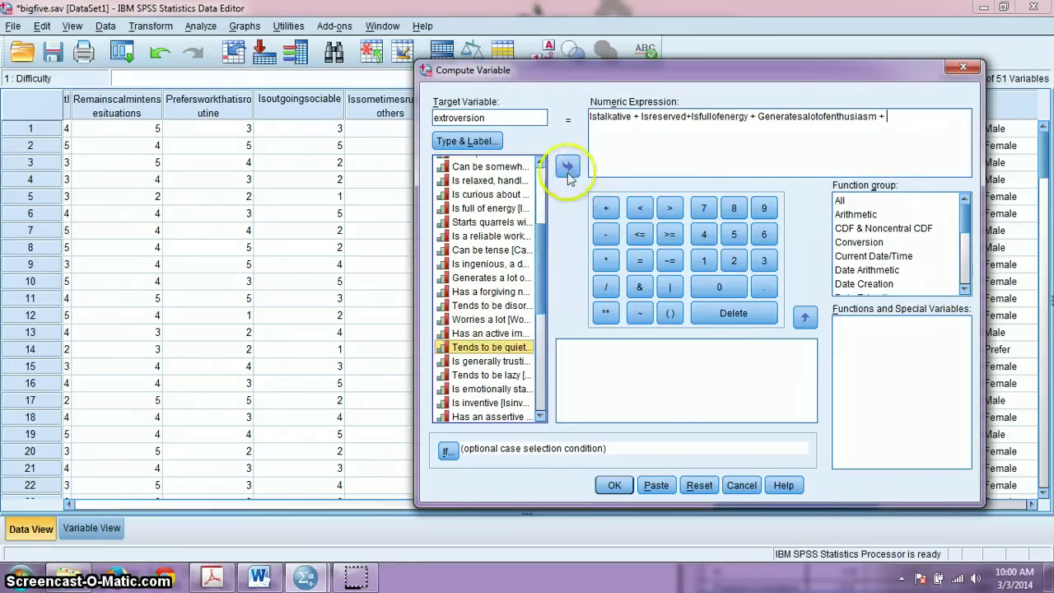
{"action": "left_click", "coordinate": [568, 168]}
{"action": "left_click", "coordinate": [605, 209]}
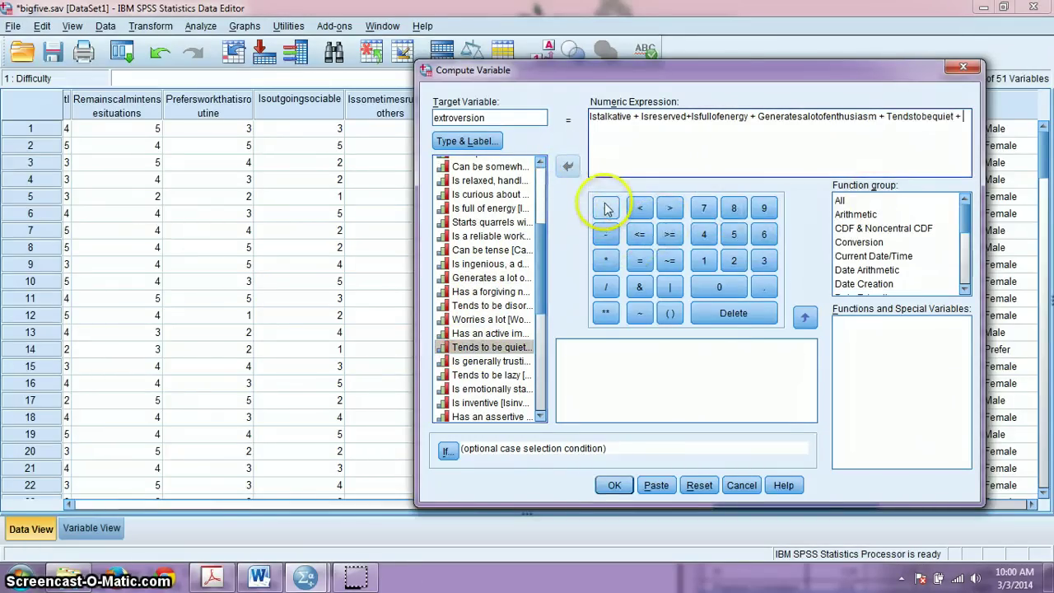
{"action": "left_click", "coordinate": [487, 416]}
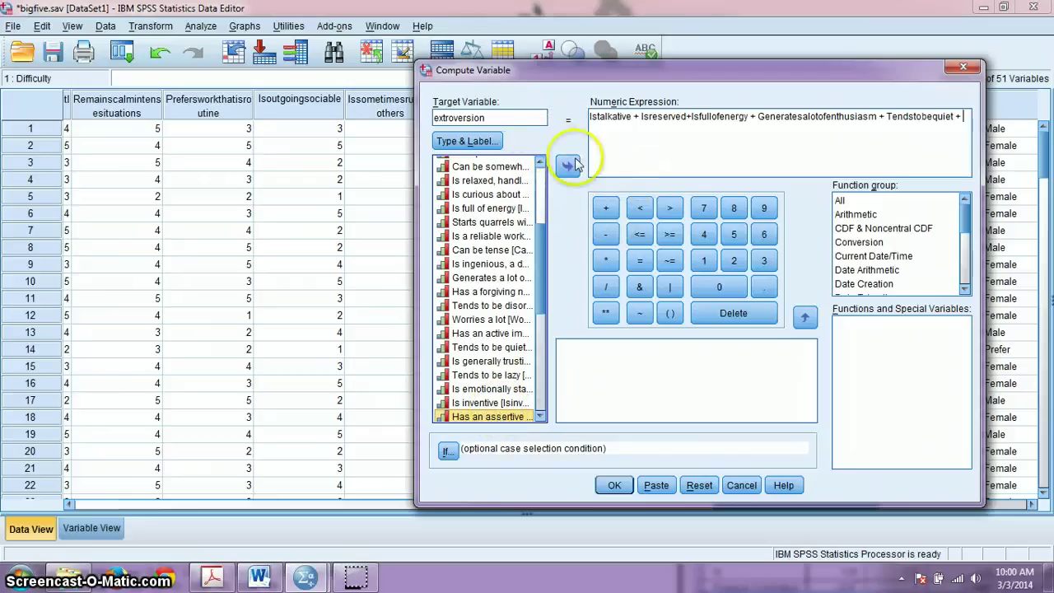
{"action": "left_click", "coordinate": [569, 167]}
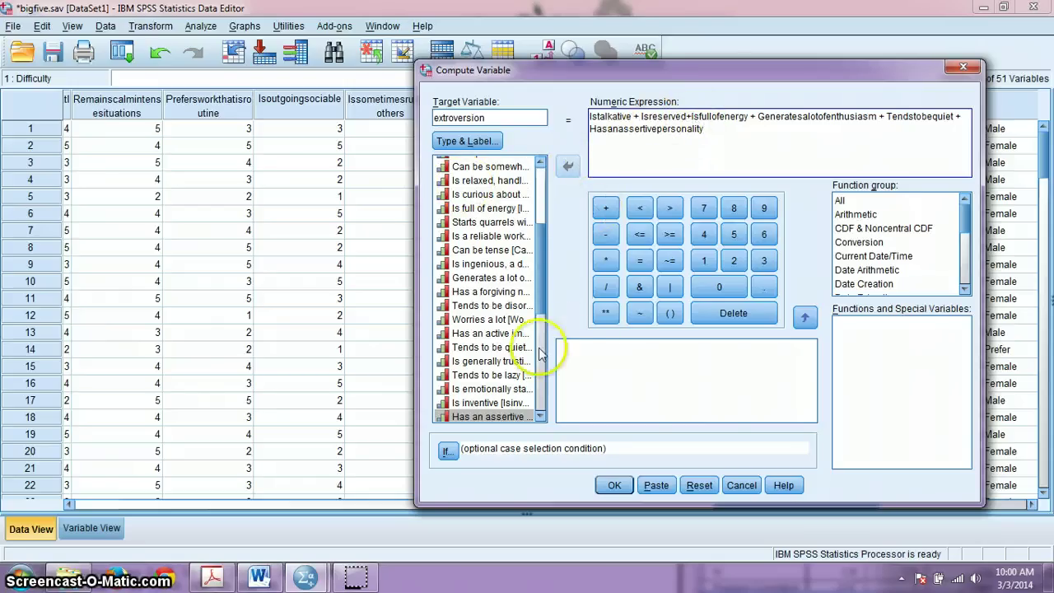
Change the signs before the reverse-scored items Isreserved and Tendstobequiet from plus to minus.
{"action": "left_click", "coordinate": [640, 116]}
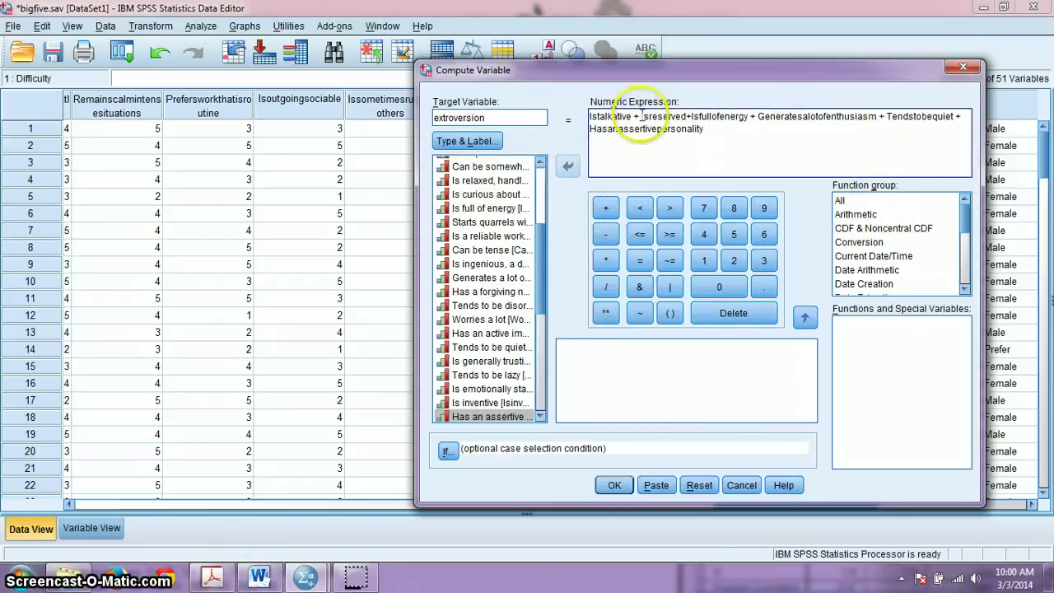
{"action": "key", "text": "BackSpace"}
{"action": "key", "text": "BackSpace"}
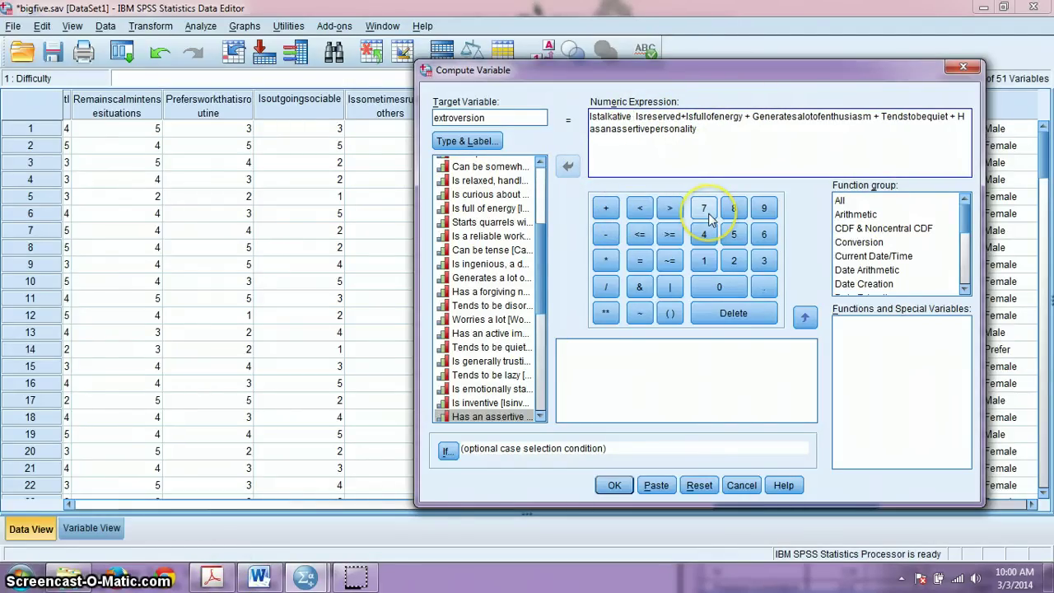
{"action": "type", "text": "-"}
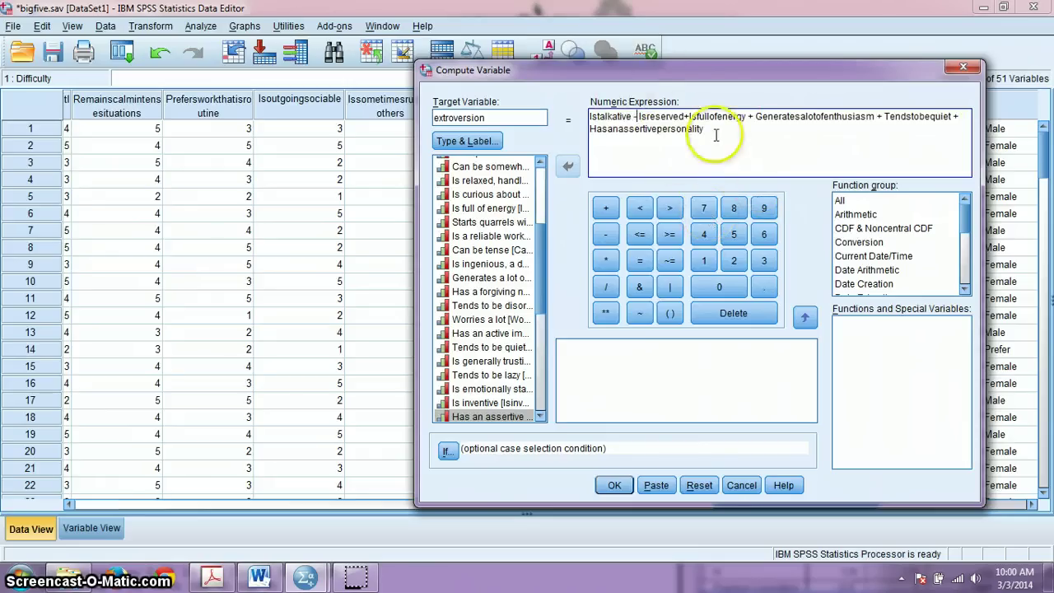
{"action": "left_click", "coordinate": [876, 117]}
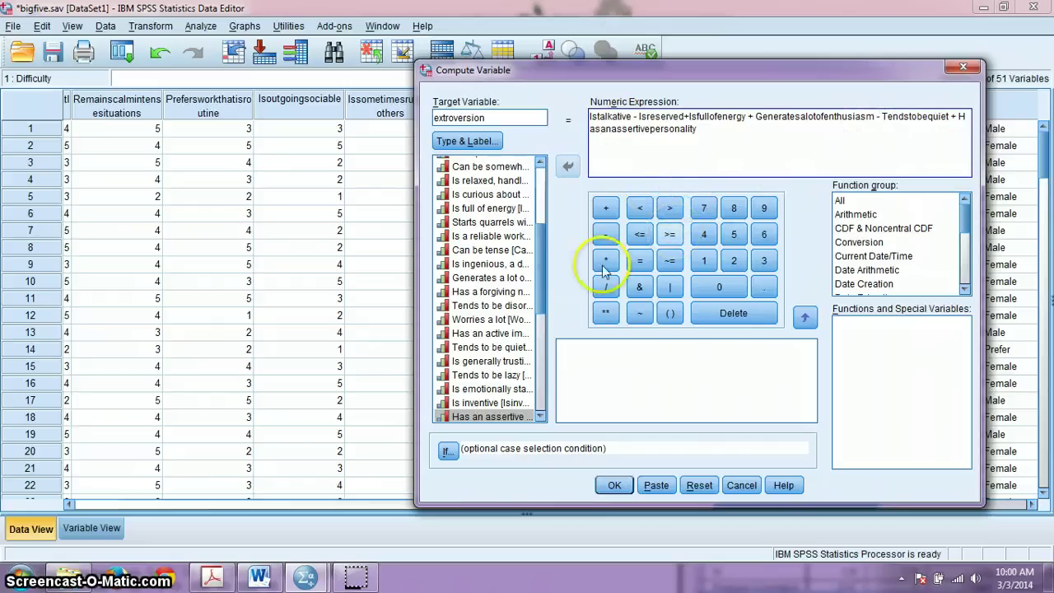
Append the item Issometimesshyinhibited to the end of the expression with a minus sign and compute the extroversion variable.
{"action": "scroll", "coordinate": [527, 277], "scroll_direction": "down", "scroll_amount": 4}
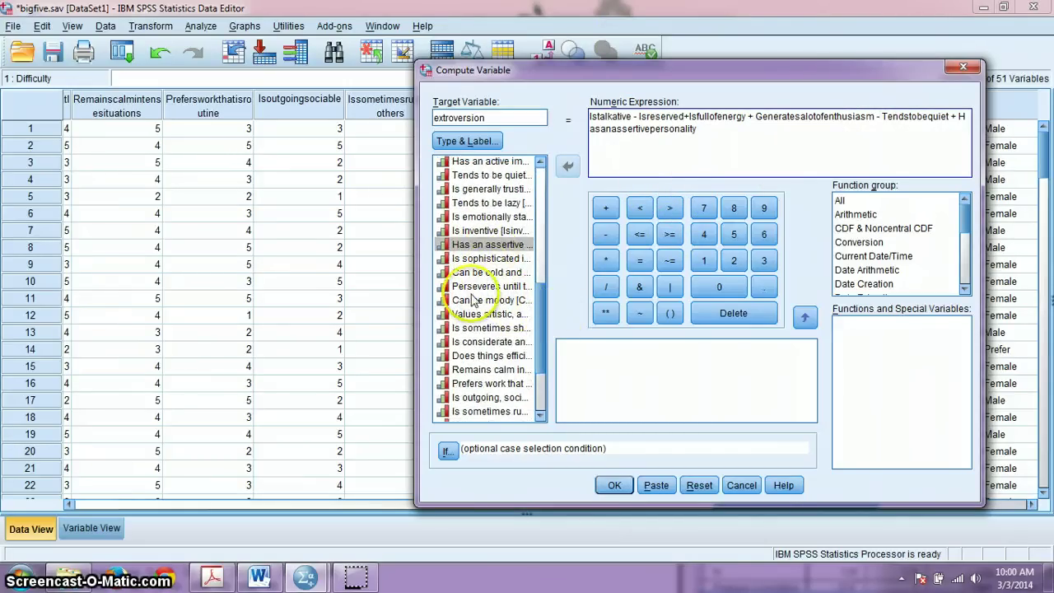
{"action": "left_click", "coordinate": [499, 319]}
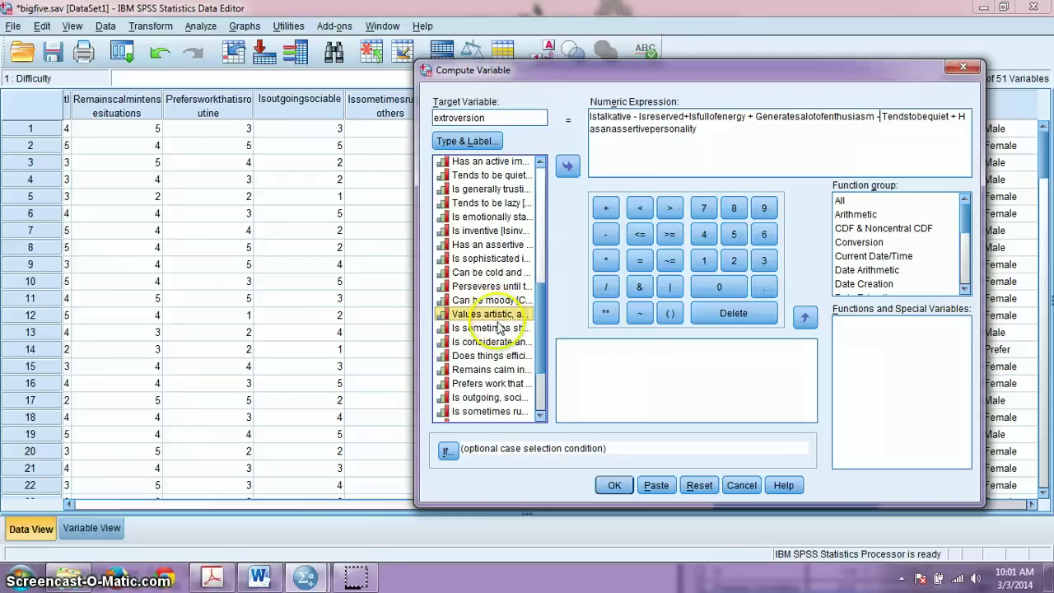
{"action": "left_click", "coordinate": [501, 329]}
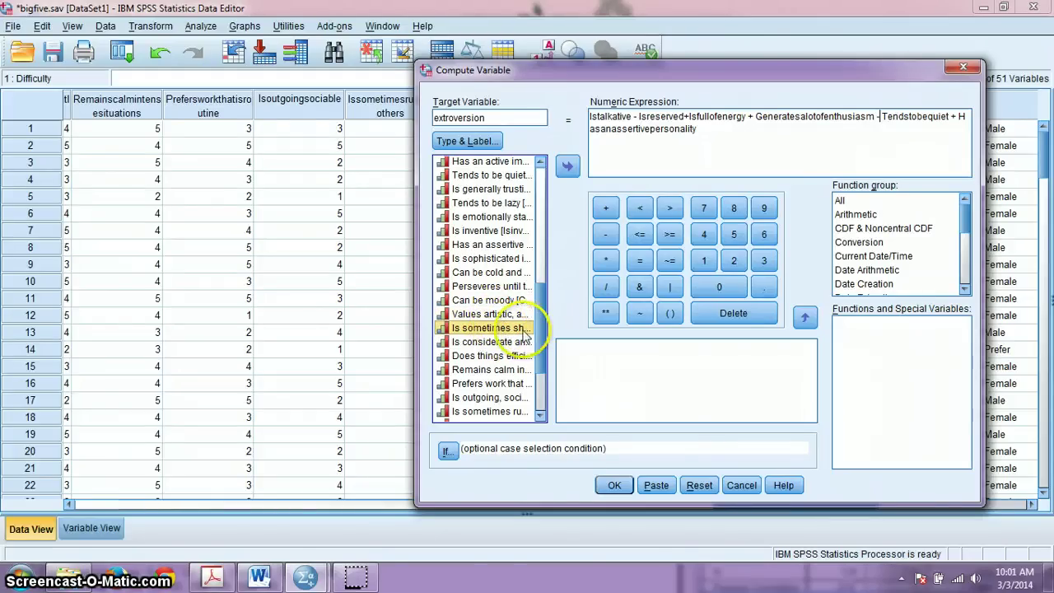
{"action": "left_click", "coordinate": [567, 166]}
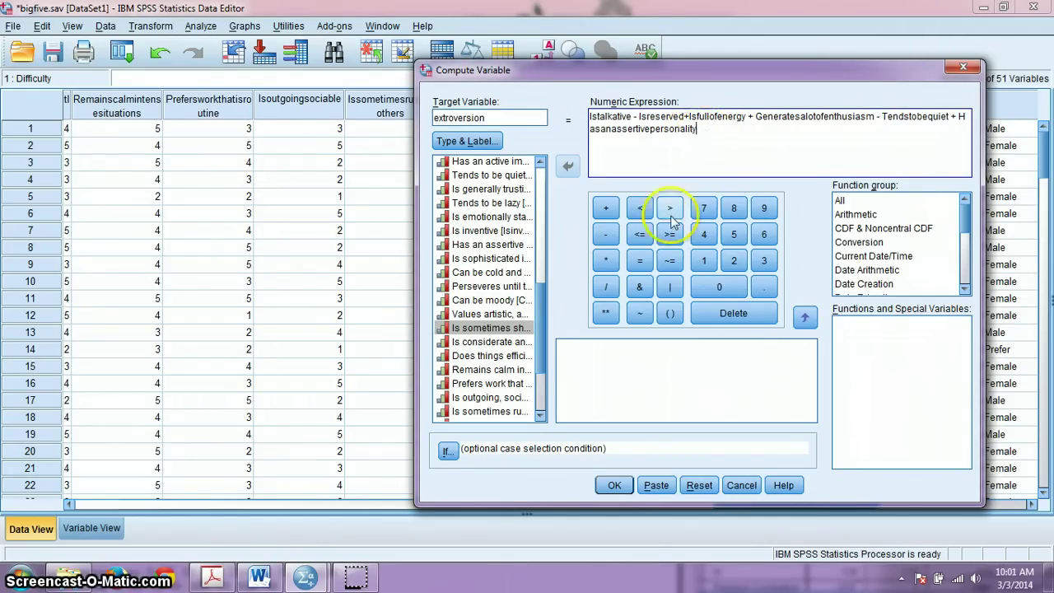
{"action": "left_click", "coordinate": [605, 234]}
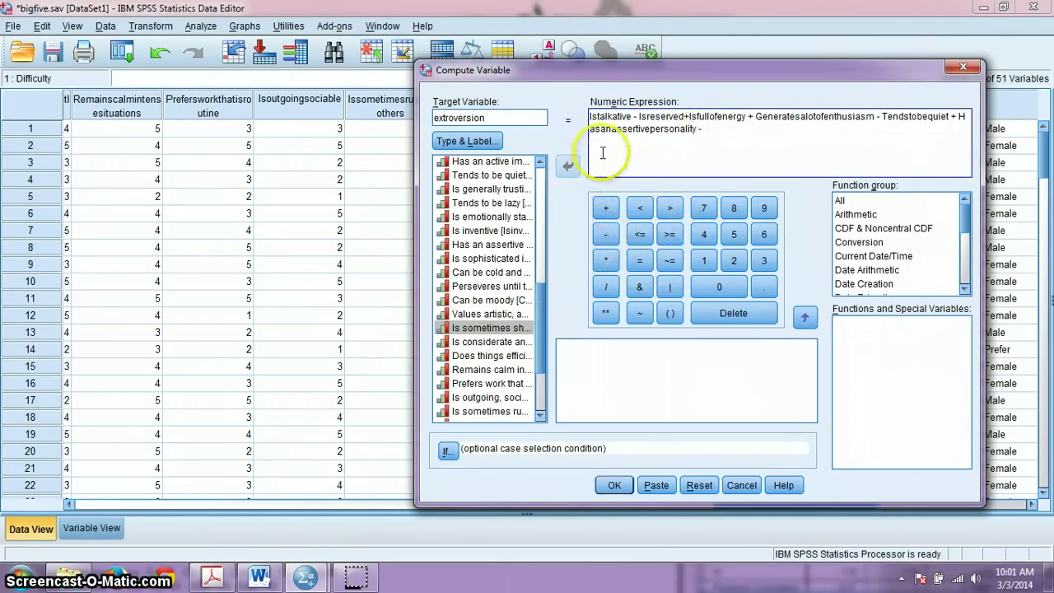
{"action": "left_click", "coordinate": [483, 327]}
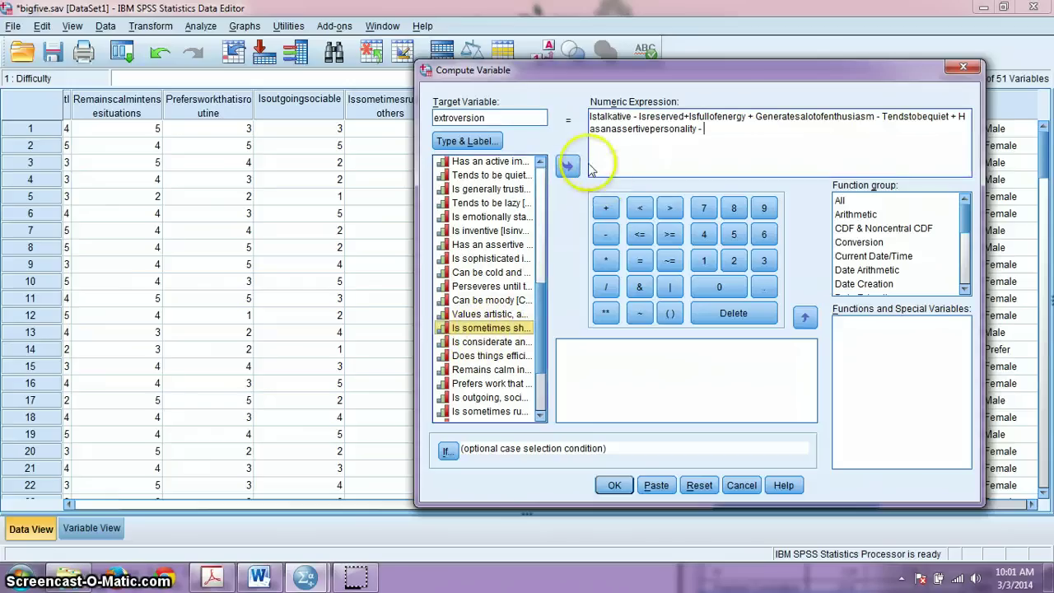
{"action": "left_click", "coordinate": [567, 165]}
{"action": "left_click", "coordinate": [615, 485]}
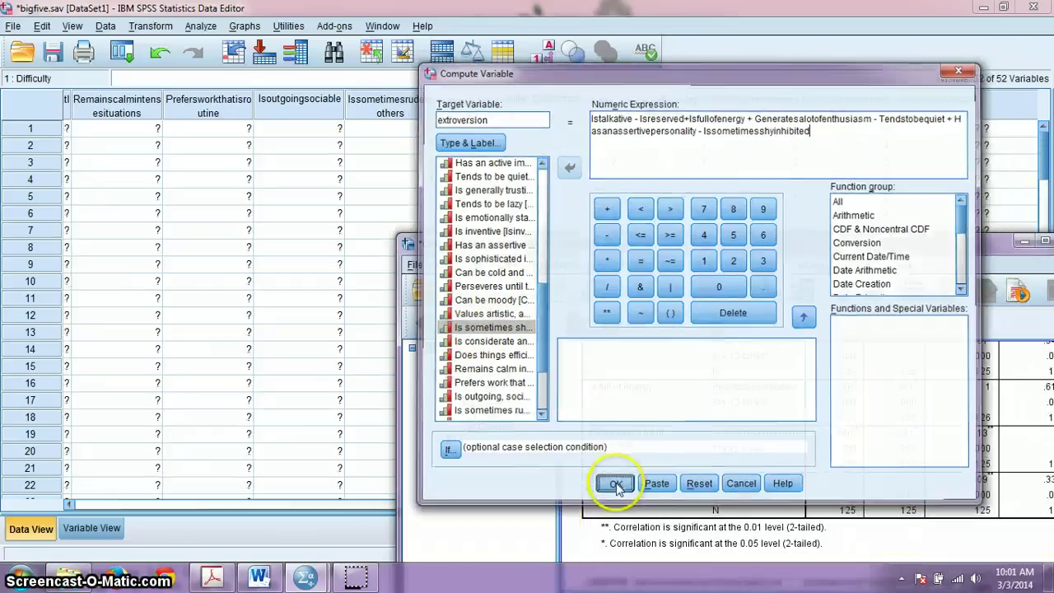
Move the output window out of the way and examine the new extroversion column at the end of the dataset.
{"action": "left_click_drag", "start_coordinate": [881, 250], "coordinate": [968, 559]}
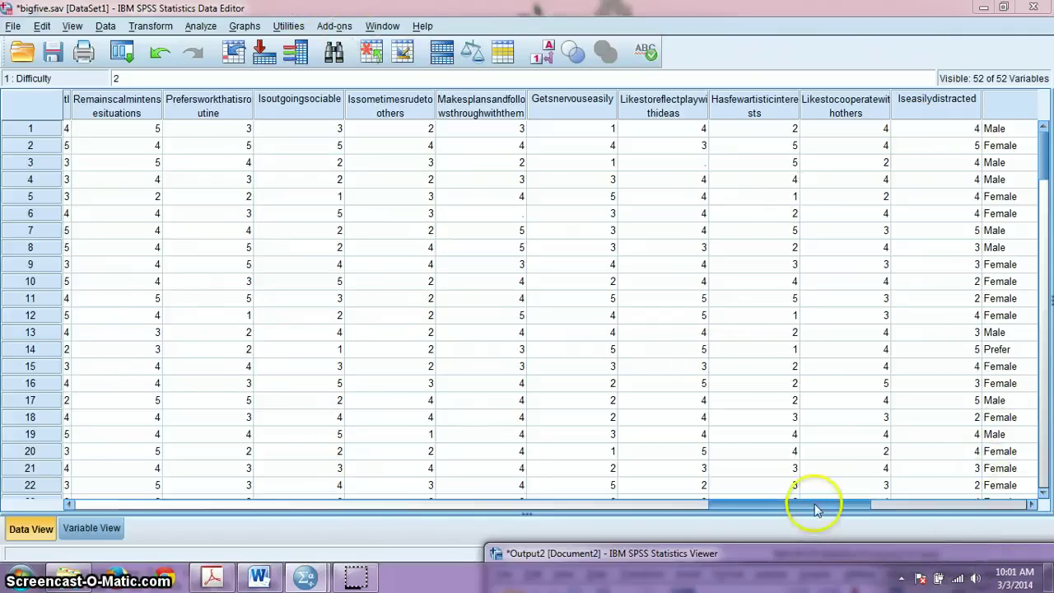
{"action": "left_click", "coordinate": [873, 499]}
{"action": "left_click_drag", "start_coordinate": [795, 508], "coordinate": [948, 502]}
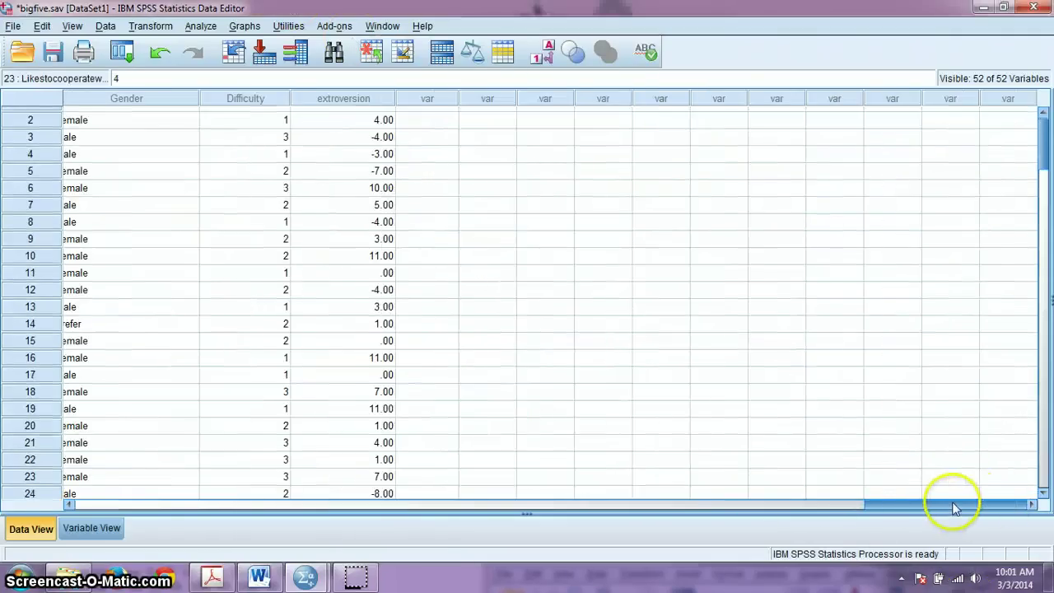
{"action": "scroll", "coordinate": [670, 299], "scroll_direction": "up", "scroll_amount": 1}
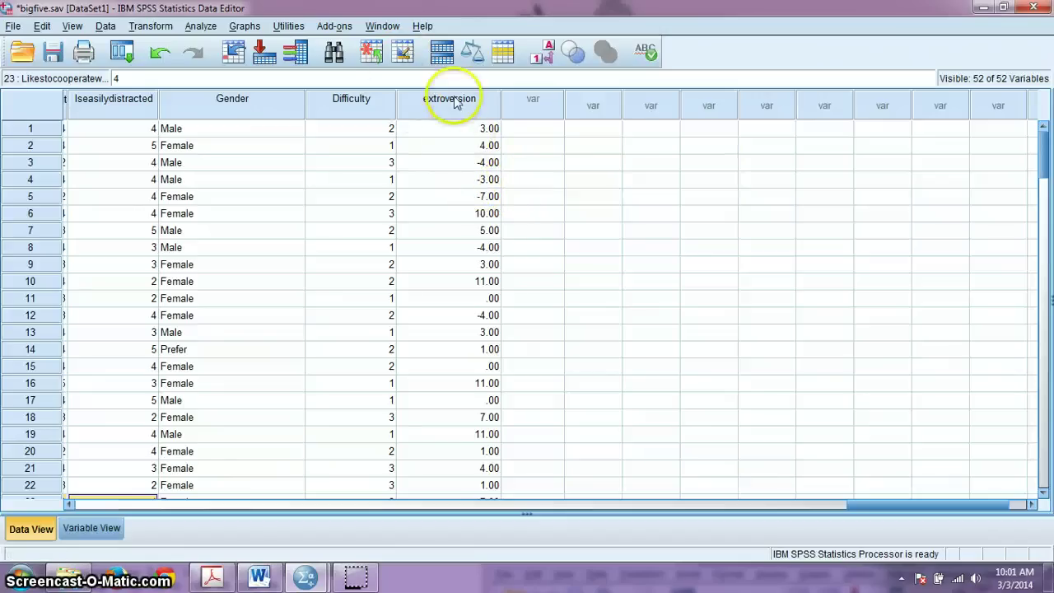
{"action": "left_click", "coordinate": [480, 132]}
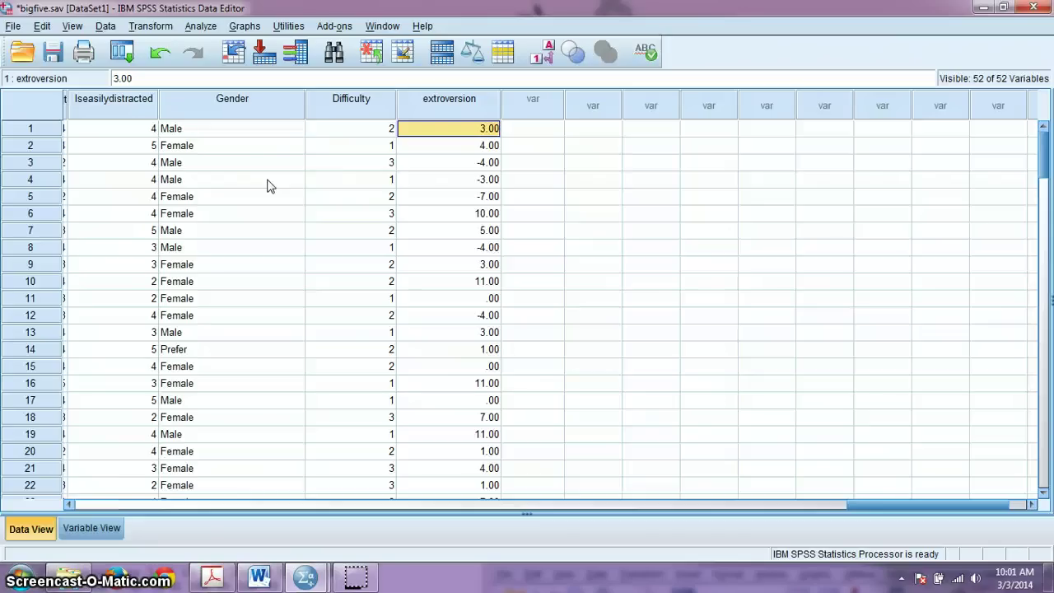
{"action": "left_click", "coordinate": [474, 107]}
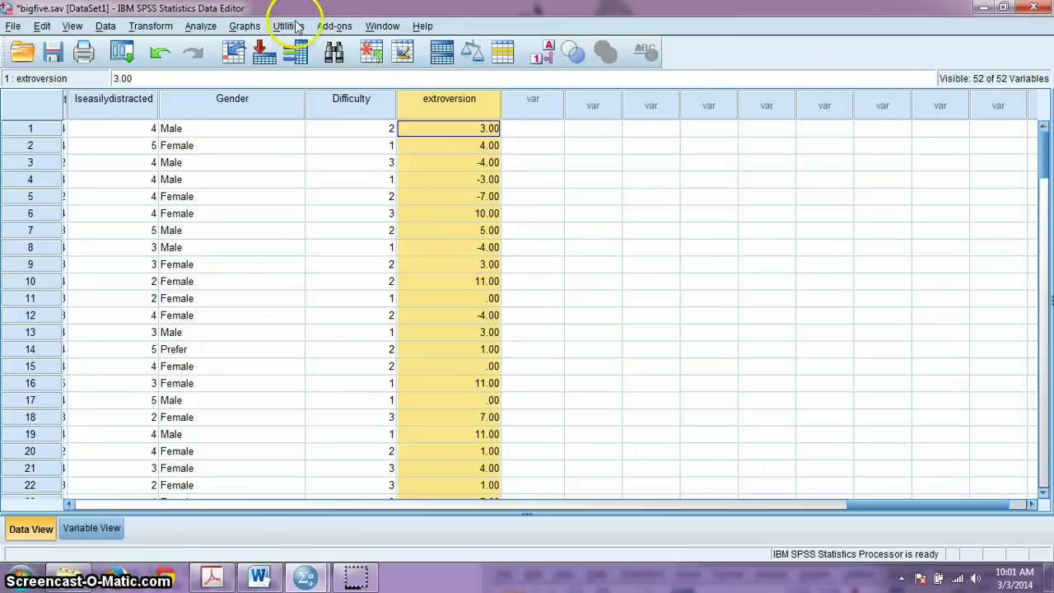
Create a legacy histogram of the extroversion variable.
{"action": "left_click", "coordinate": [244, 26]}
{"action": "mouse_move", "coordinate": [265, 90]}
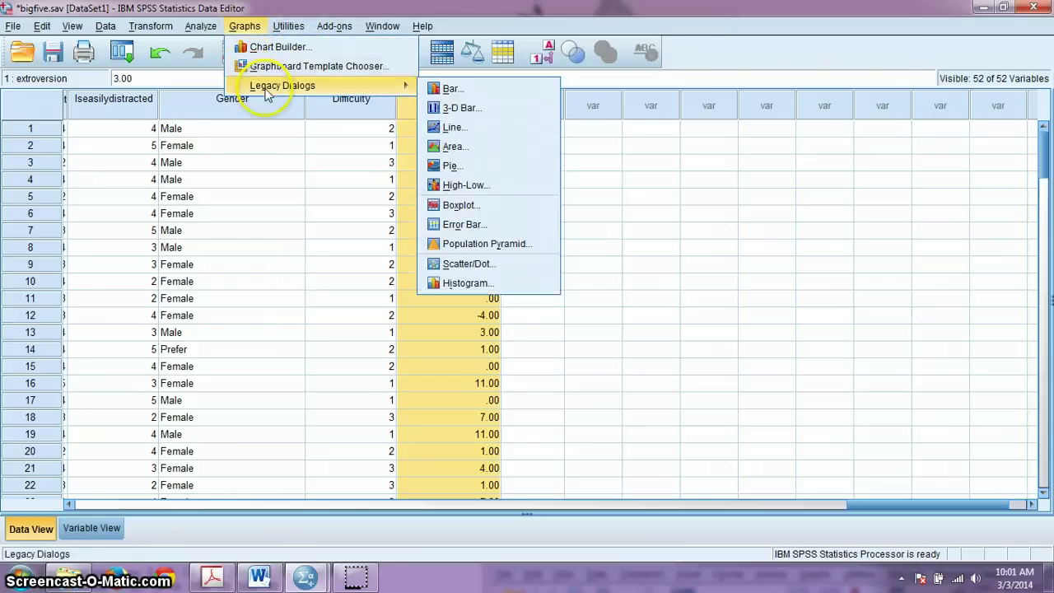
{"action": "left_click", "coordinate": [478, 290]}
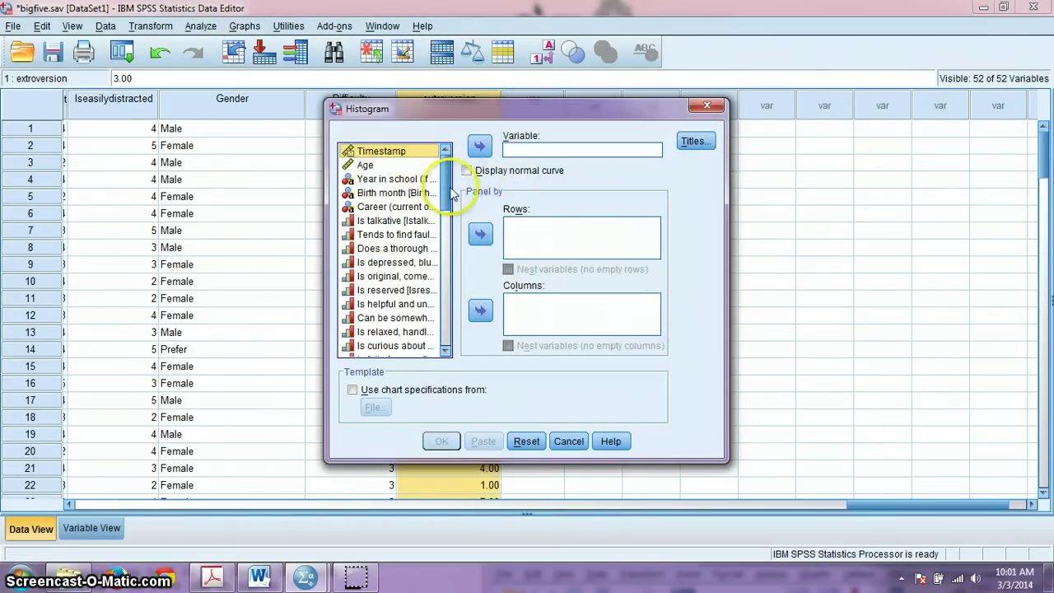
{"action": "left_click_drag", "start_coordinate": [447, 194], "coordinate": [412, 380]}
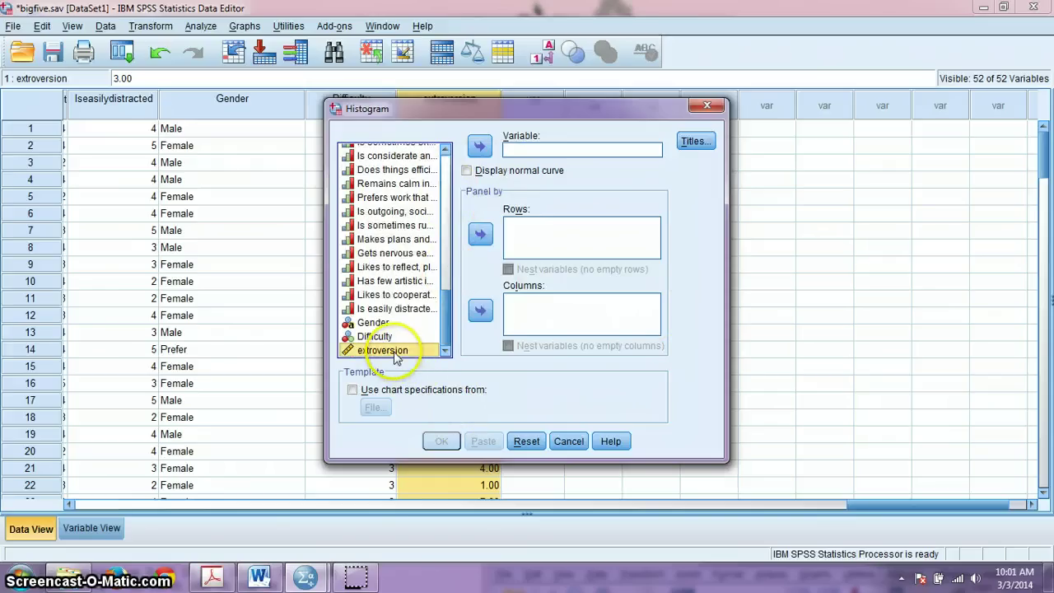
{"action": "left_click", "coordinate": [480, 146]}
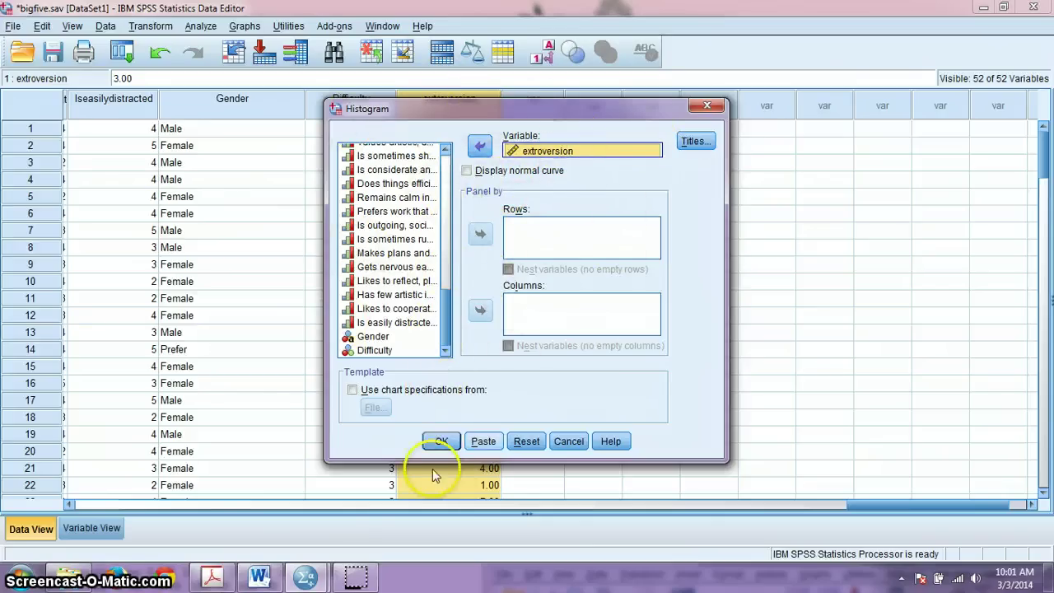
{"action": "left_click", "coordinate": [439, 441]}
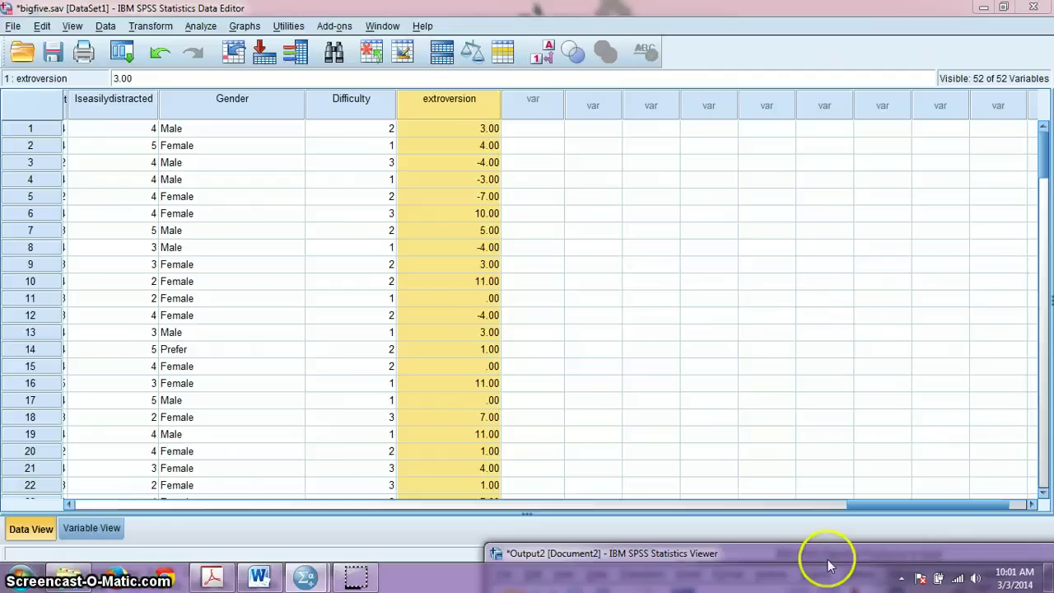
Bring the output window into view, enlarge it and examine the extroversion histogram.
{"action": "left_click_drag", "start_coordinate": [819, 563], "coordinate": [529, 24]}
{"action": "scroll", "coordinate": [795, 338], "scroll_direction": "down", "scroll_amount": 5}
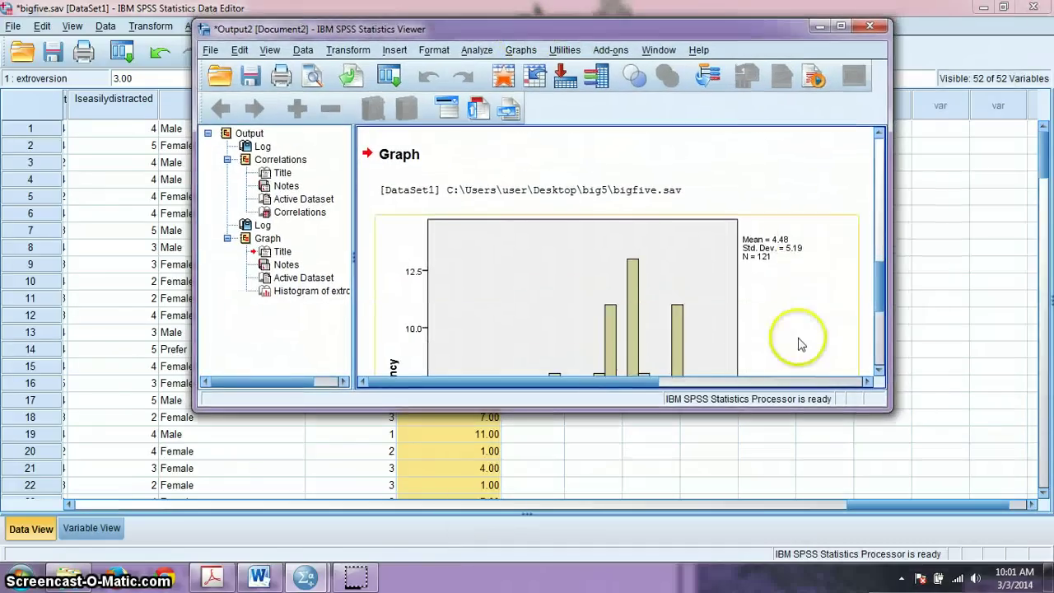
{"action": "scroll", "coordinate": [782, 284], "scroll_direction": "down", "scroll_amount": 2}
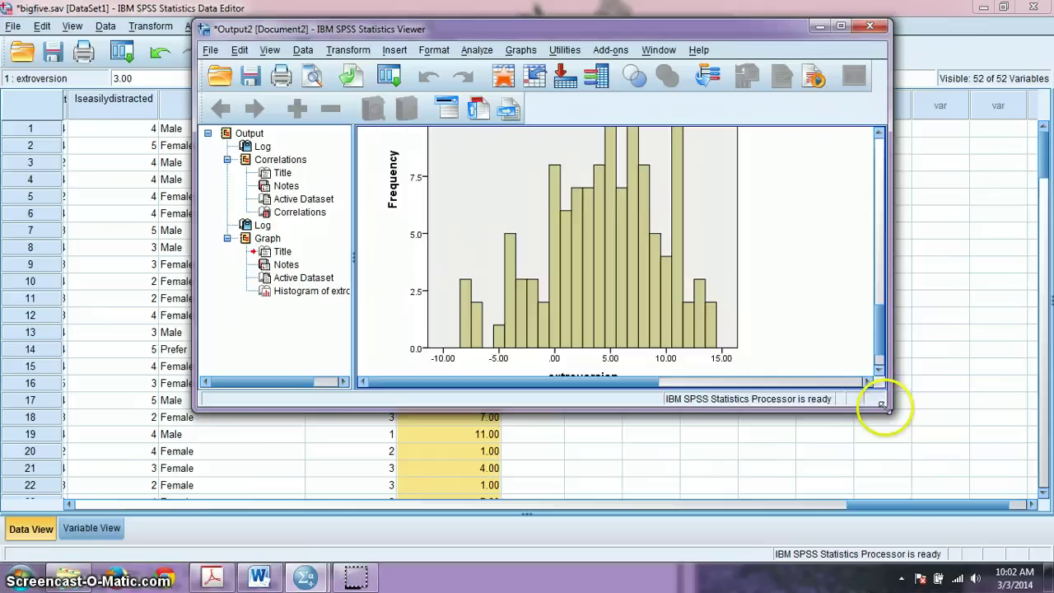
{"action": "left_click_drag", "start_coordinate": [888, 412], "coordinate": [945, 517]}
{"action": "left_click_drag", "start_coordinate": [986, 568], "coordinate": [1005, 572]}
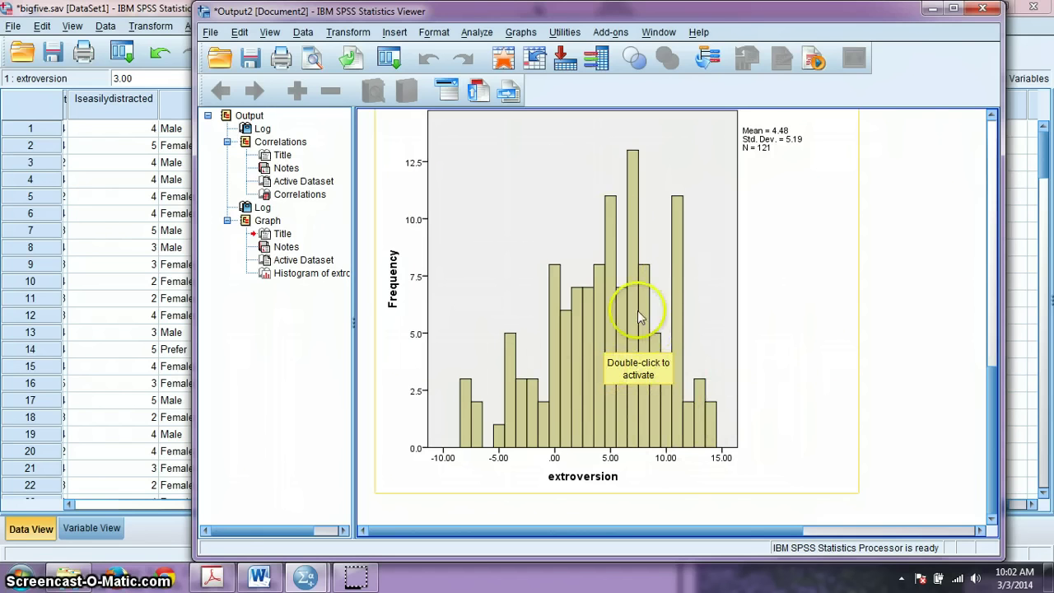
{"action": "left_click_drag", "start_coordinate": [603, 11], "coordinate": [623, 47]}
{"action": "scroll", "coordinate": [1016, 282], "scroll_direction": "down", "scroll_amount": 2}
{"action": "scroll", "coordinate": [840, 275], "scroll_direction": "down", "scroll_amount": 3}
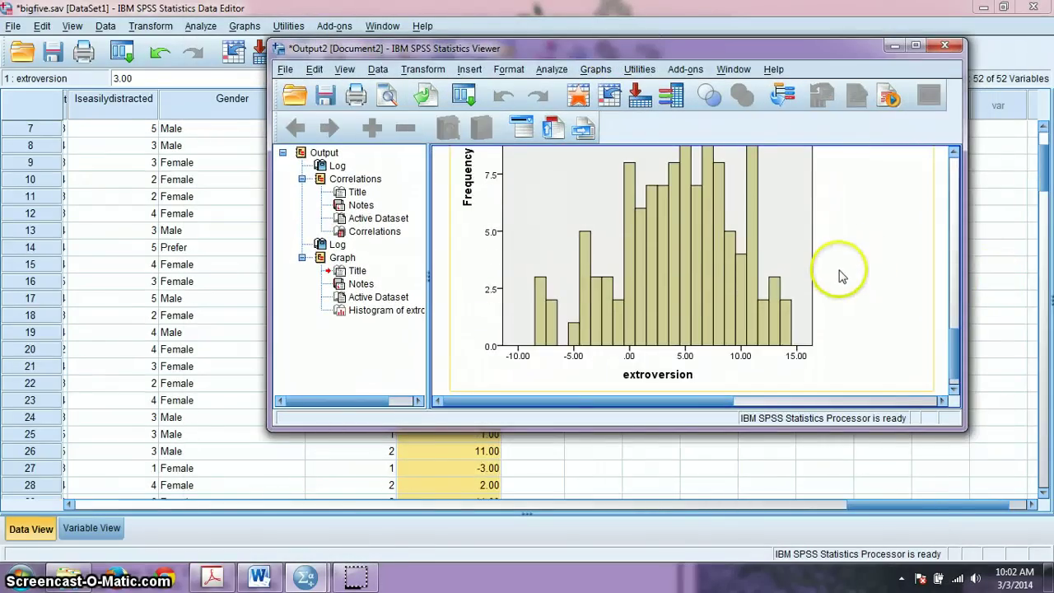
{"action": "left_click_drag", "start_coordinate": [963, 428], "coordinate": [1008, 547]}
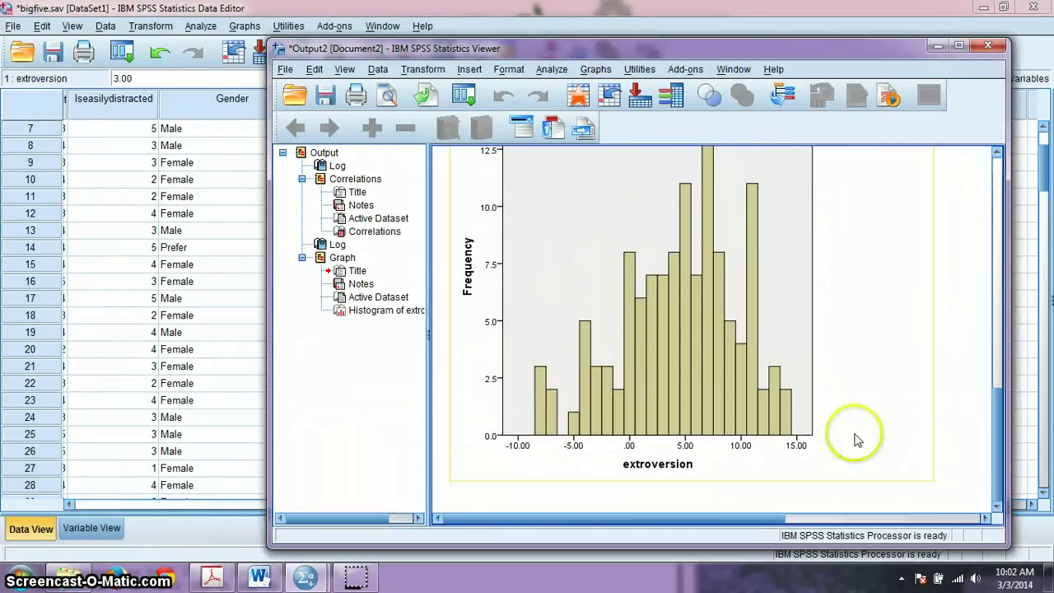
{"action": "scroll", "coordinate": [779, 376], "scroll_direction": "up", "scroll_amount": 5}
{"action": "scroll", "coordinate": [779, 377], "scroll_direction": "down", "scroll_amount": 5}
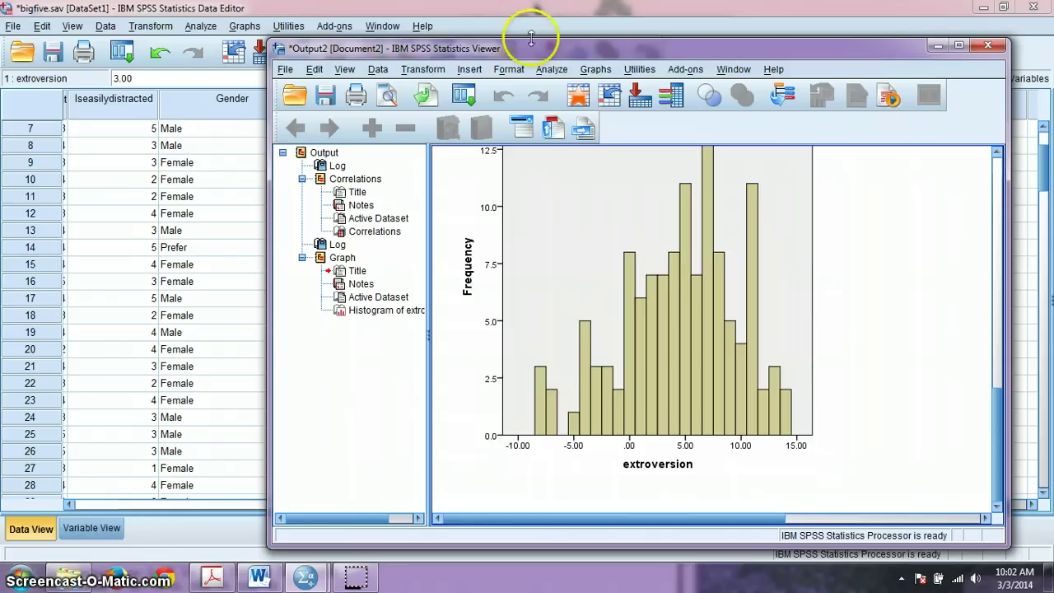
{"action": "left_click_drag", "start_coordinate": [571, 47], "coordinate": [517, 25]}
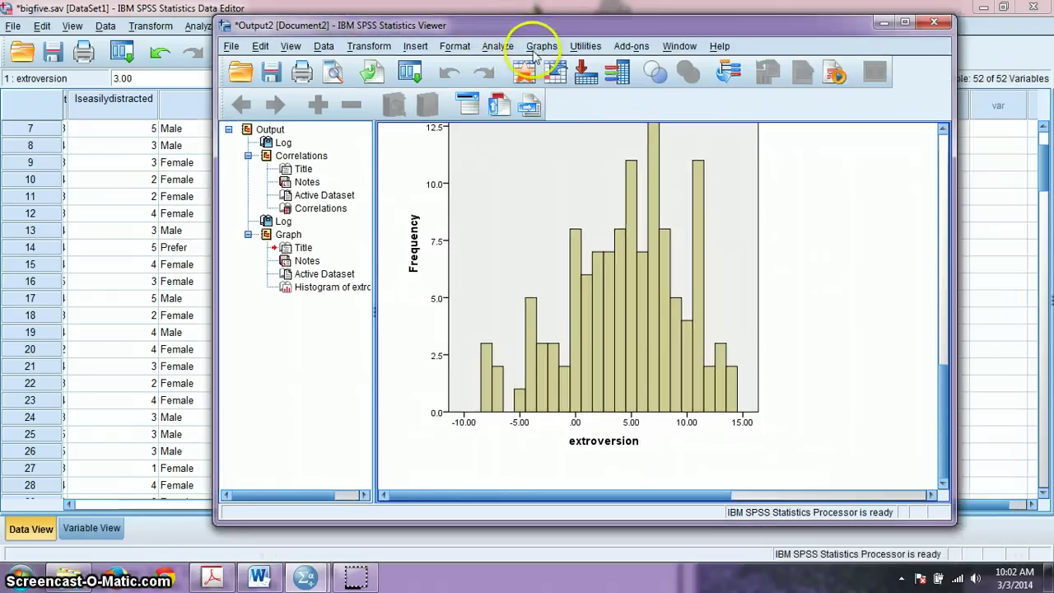
Define a simple scatterplot with Has few artistic interests on the Y axis.
{"action": "left_click", "coordinate": [542, 47]}
{"action": "mouse_move", "coordinate": [550, 115]}
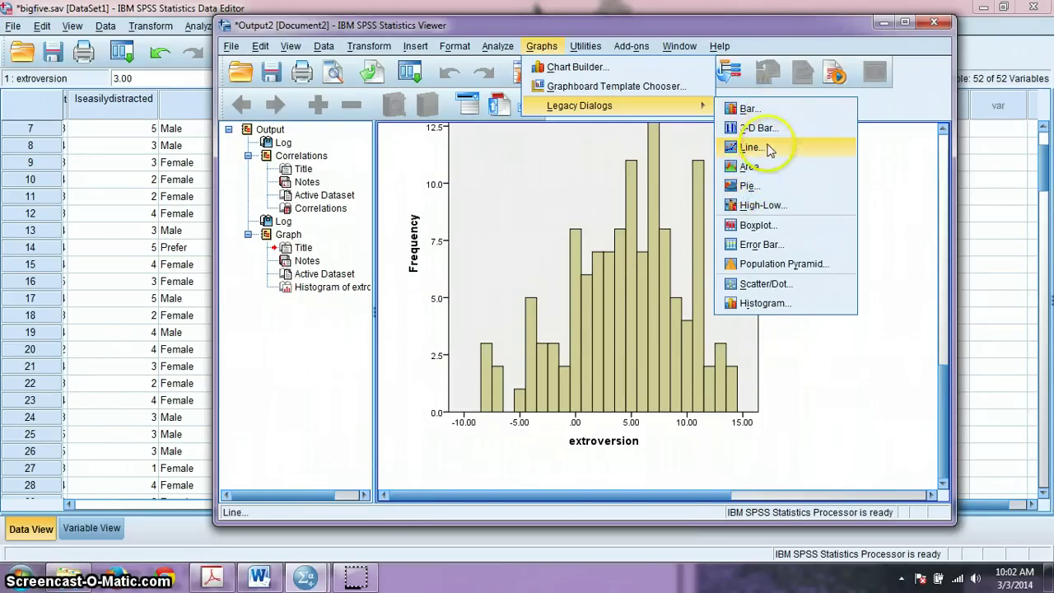
{"action": "left_click", "coordinate": [762, 285]}
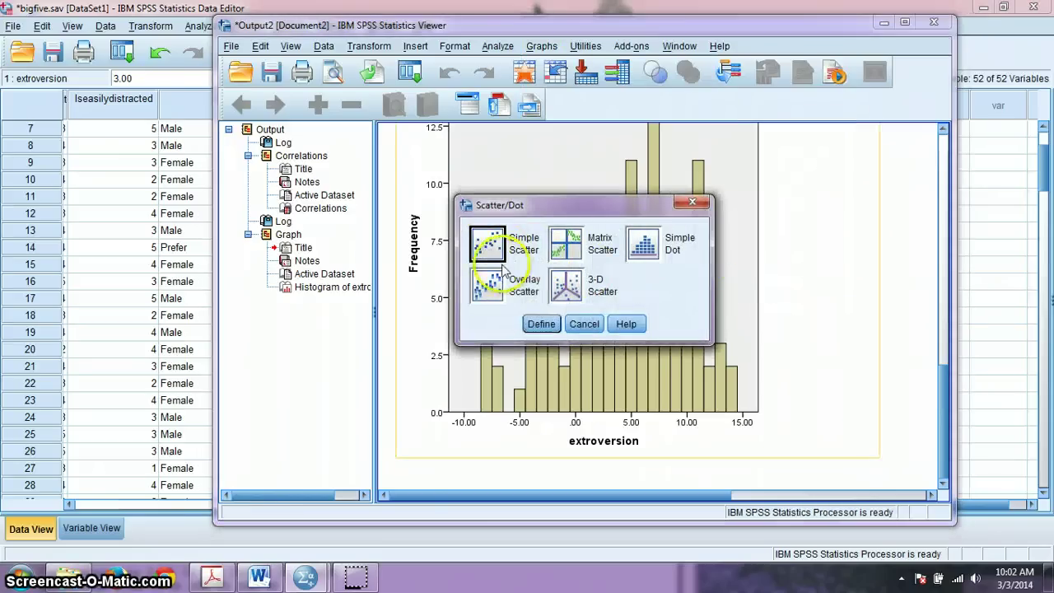
{"action": "left_click", "coordinate": [541, 325]}
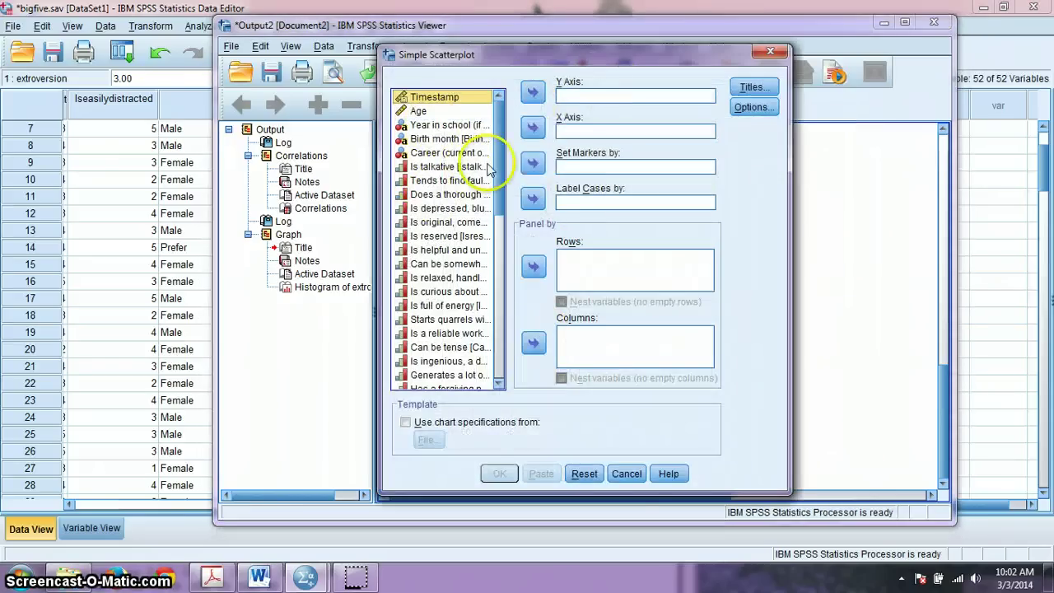
{"action": "left_click_drag", "start_coordinate": [498, 164], "coordinate": [607, 384]}
{"action": "left_click", "coordinate": [431, 300]}
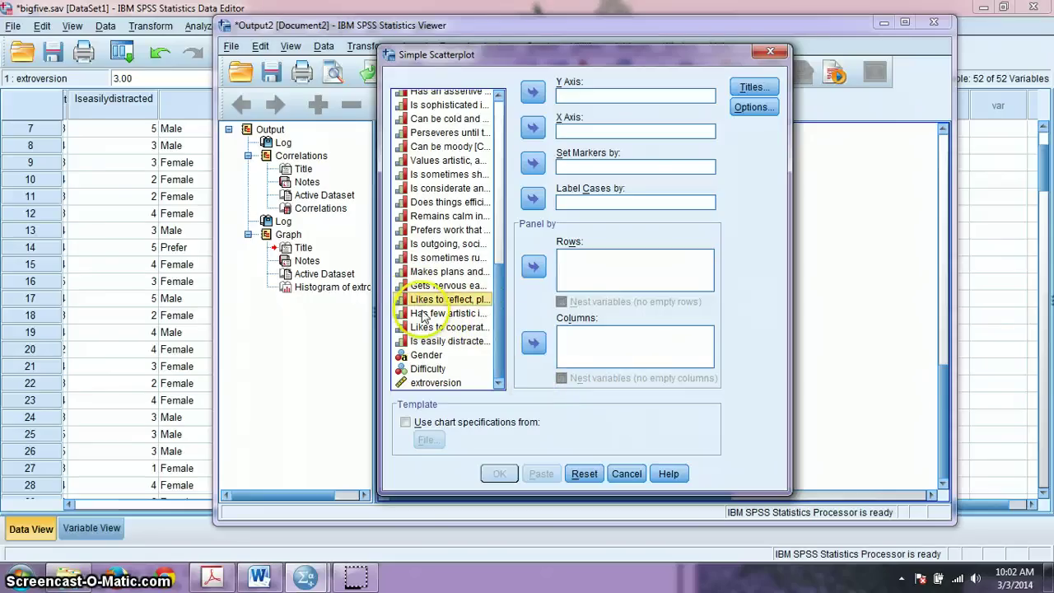
{"action": "left_click", "coordinate": [437, 314]}
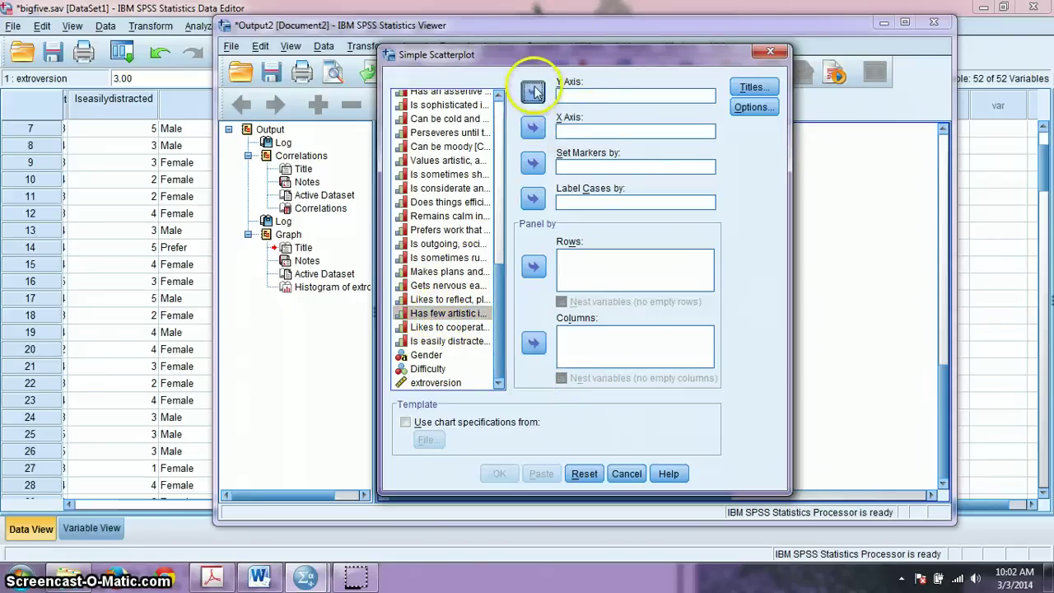
{"action": "left_click", "coordinate": [533, 92]}
Assign Gets nervous easily to the scatterplot's X axis, generate the chart and view it in the output.
{"action": "left_click", "coordinate": [436, 298]}
{"action": "left_click", "coordinate": [532, 127]}
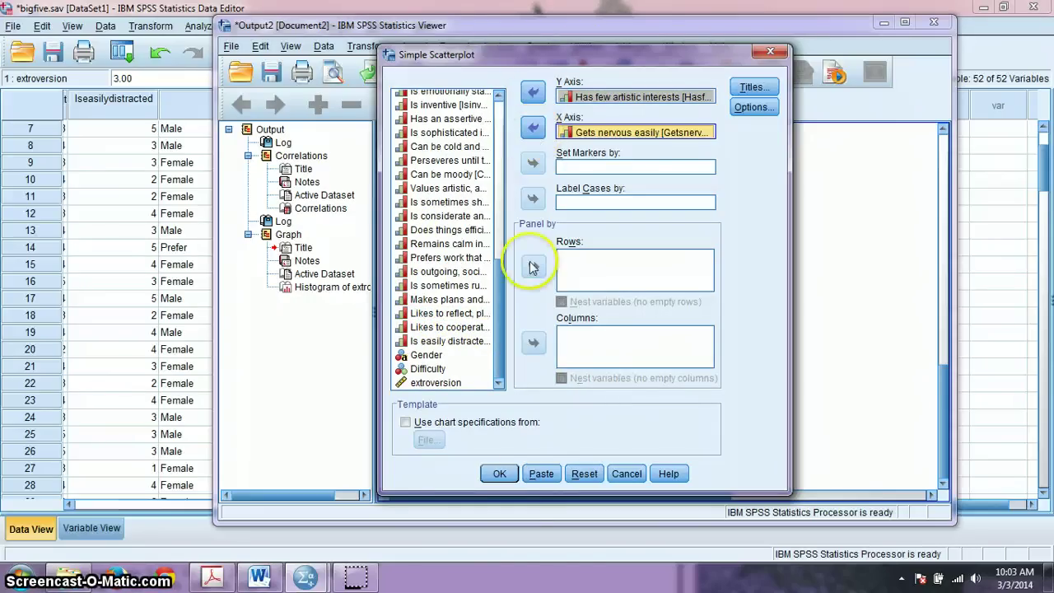
{"action": "left_click", "coordinate": [499, 473]}
{"action": "scroll", "coordinate": [765, 325], "scroll_direction": "down", "scroll_amount": 5}
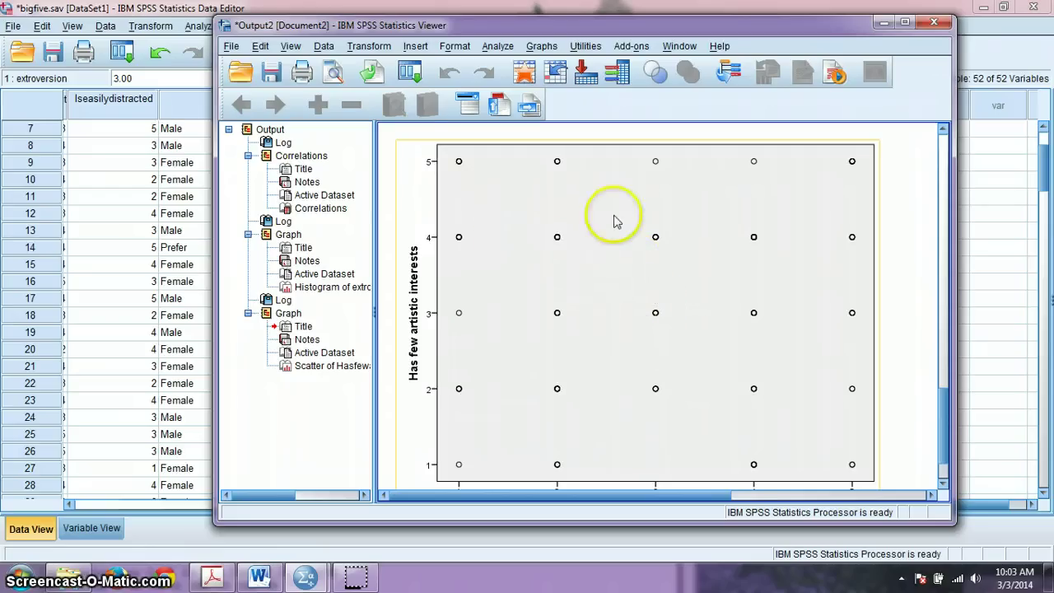
{"action": "scroll", "coordinate": [643, 247], "scroll_direction": "down", "scroll_amount": 2}
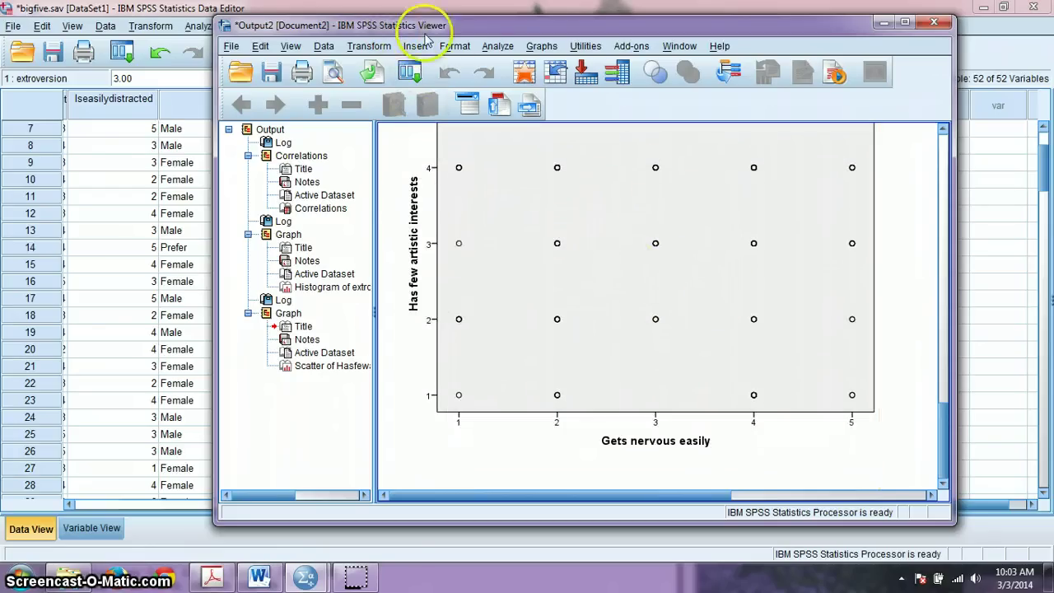
Start another simple scatterplot, keeping Has few artistic interests on the Y axis and removing Gets nervous easily from the X axis.
{"action": "left_click", "coordinate": [541, 47]}
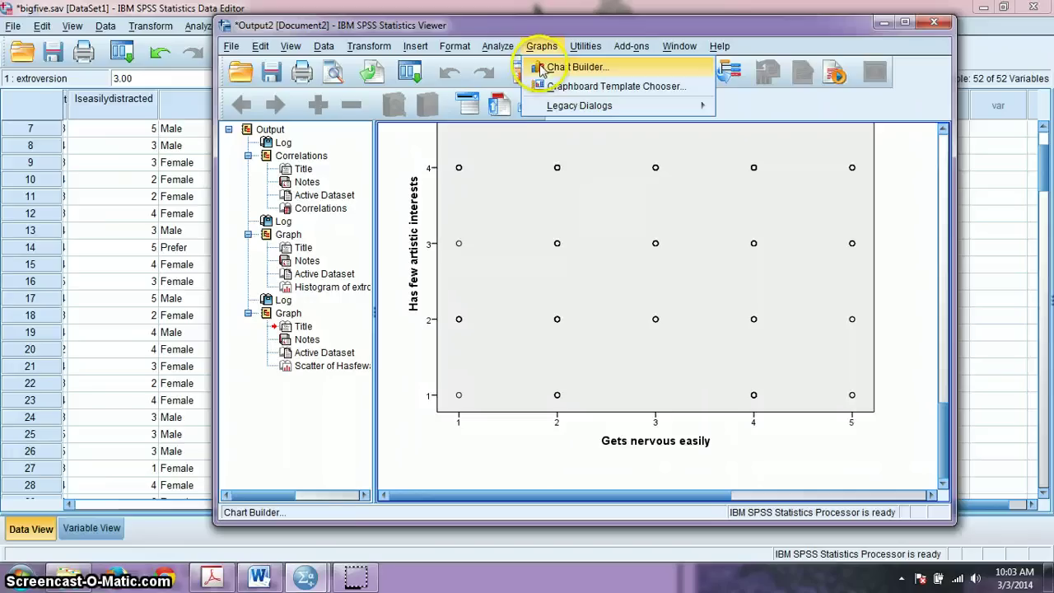
{"action": "mouse_move", "coordinate": [545, 107]}
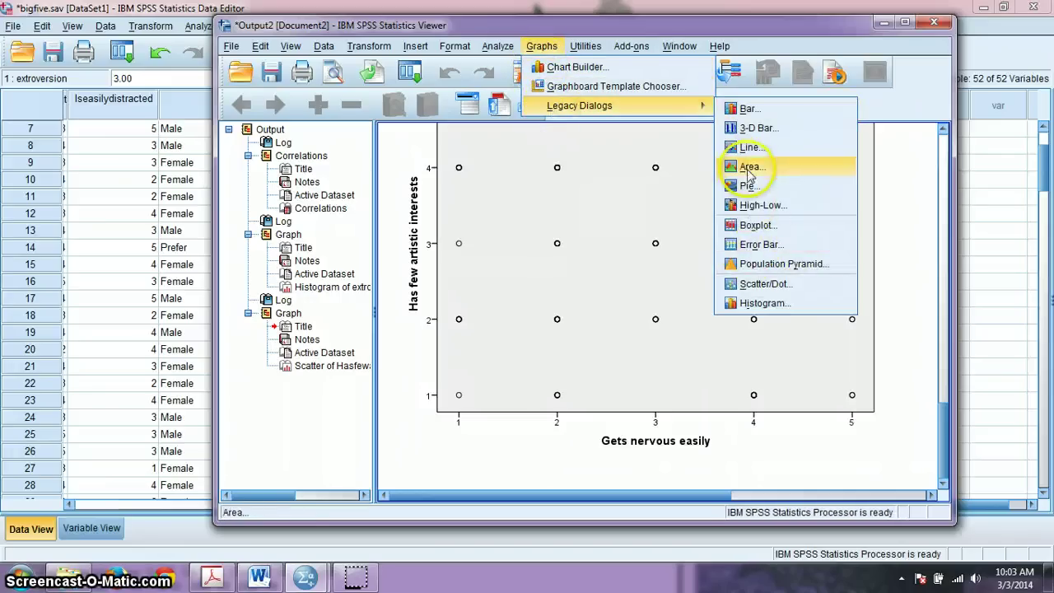
{"action": "left_click", "coordinate": [758, 284]}
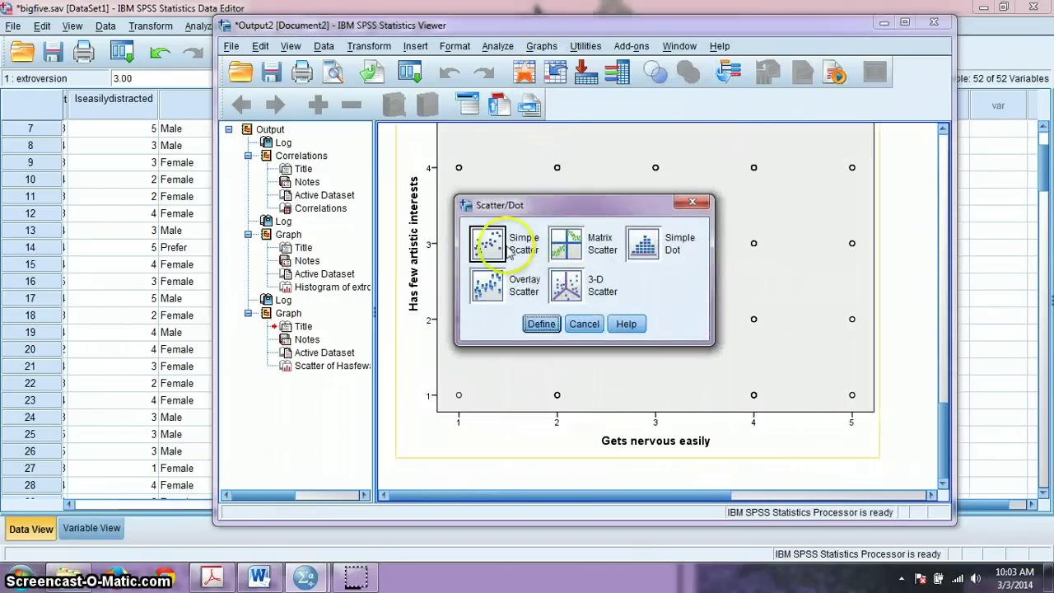
{"action": "left_click", "coordinate": [544, 324]}
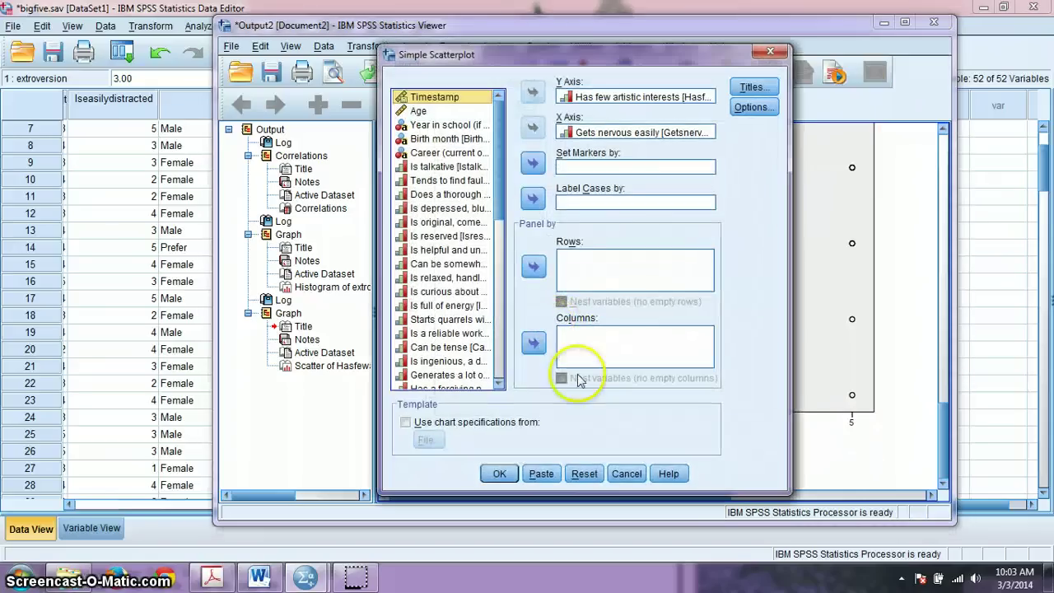
{"action": "left_click", "coordinate": [607, 136]}
{"action": "scroll", "coordinate": [449, 272], "scroll_direction": "down", "scroll_amount": 10}
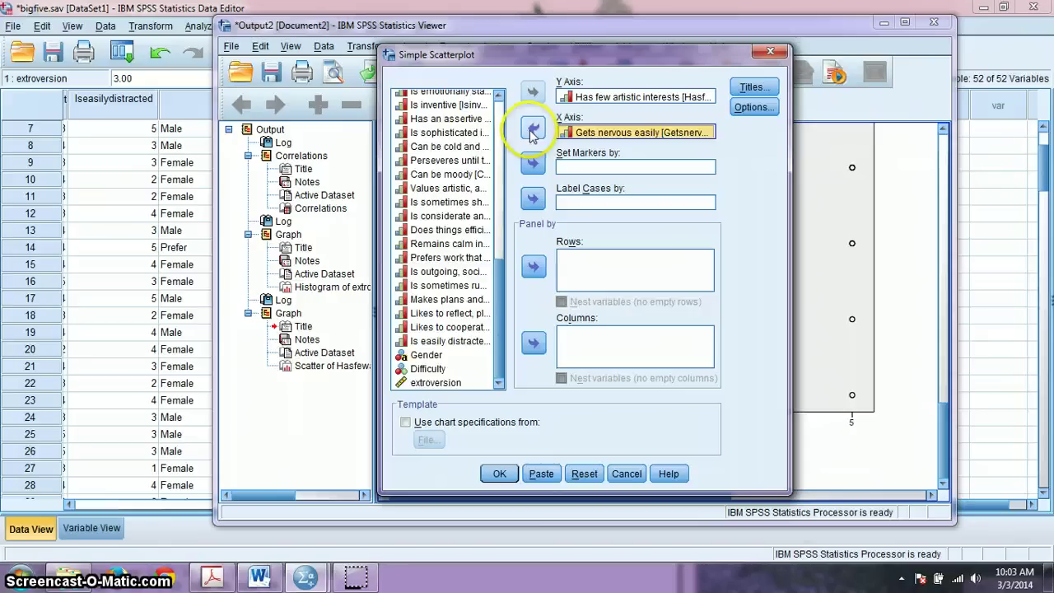
{"action": "left_click", "coordinate": [533, 127]}
Assign extroversion to the scatterplot's X axis, generate the chart and view it in the output.
{"action": "left_click", "coordinate": [452, 382]}
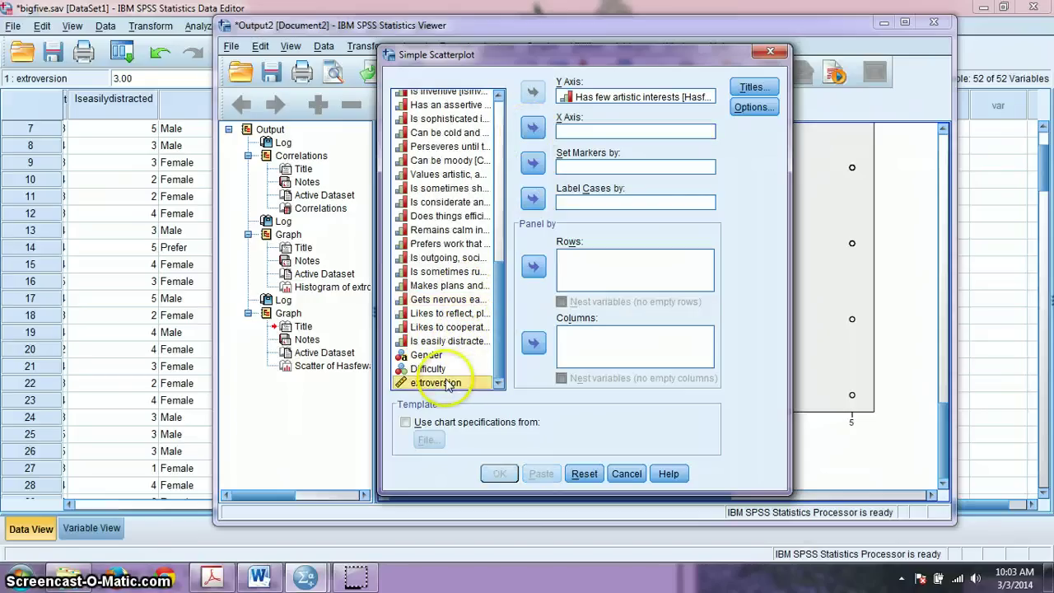
{"action": "left_click", "coordinate": [534, 129]}
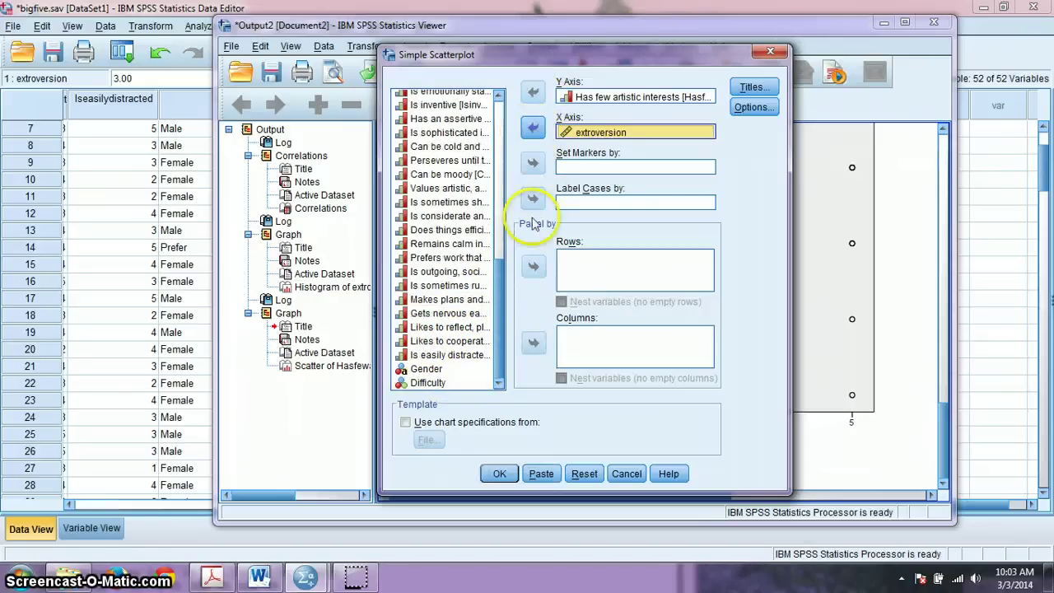
{"action": "left_click", "coordinate": [500, 472]}
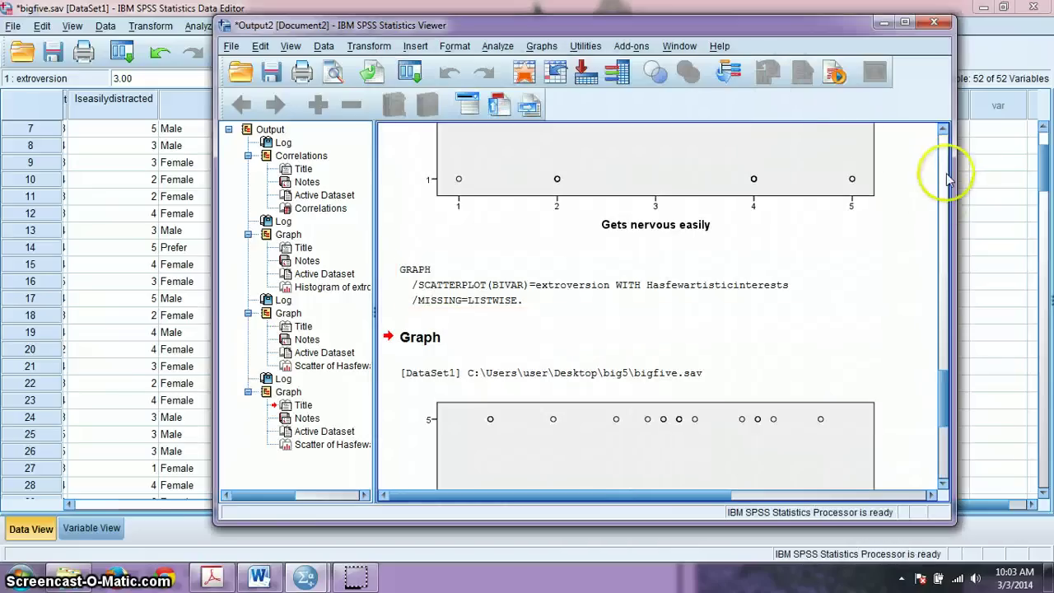
{"action": "scroll", "coordinate": [799, 235], "scroll_direction": "down", "scroll_amount": 1}
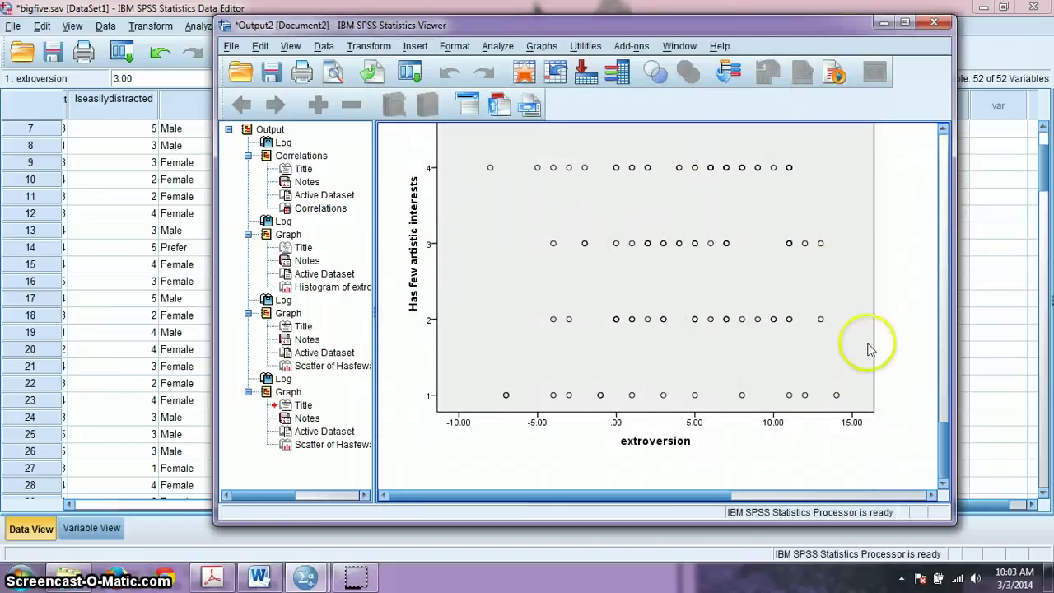